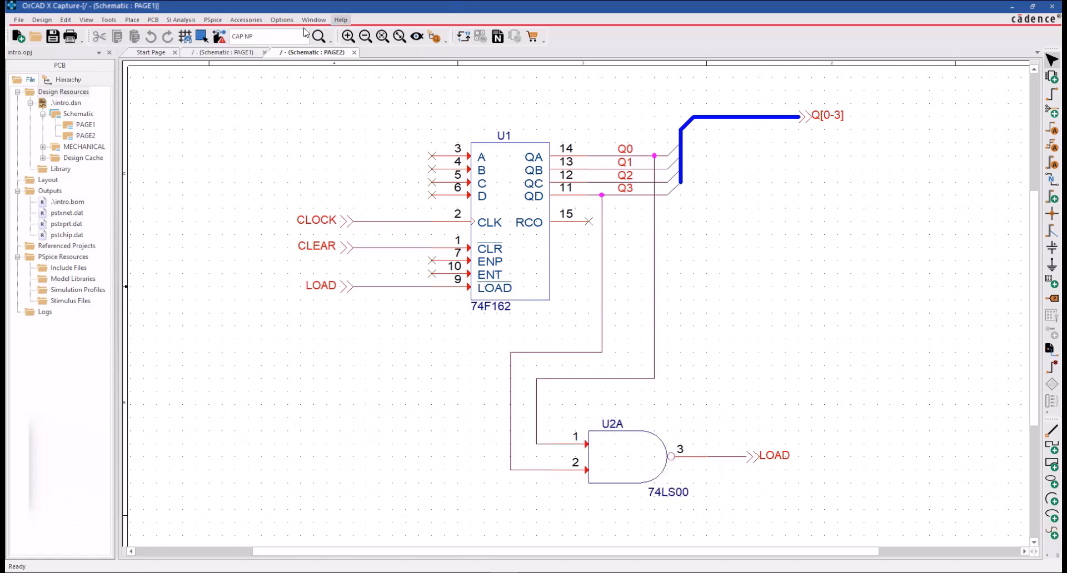
In the Miscellaneous preferences, set the Schematic Page Editor defaults to a dashed line style, a thicker line width and blue color.
left_click(283, 20)
left_click(294, 33)
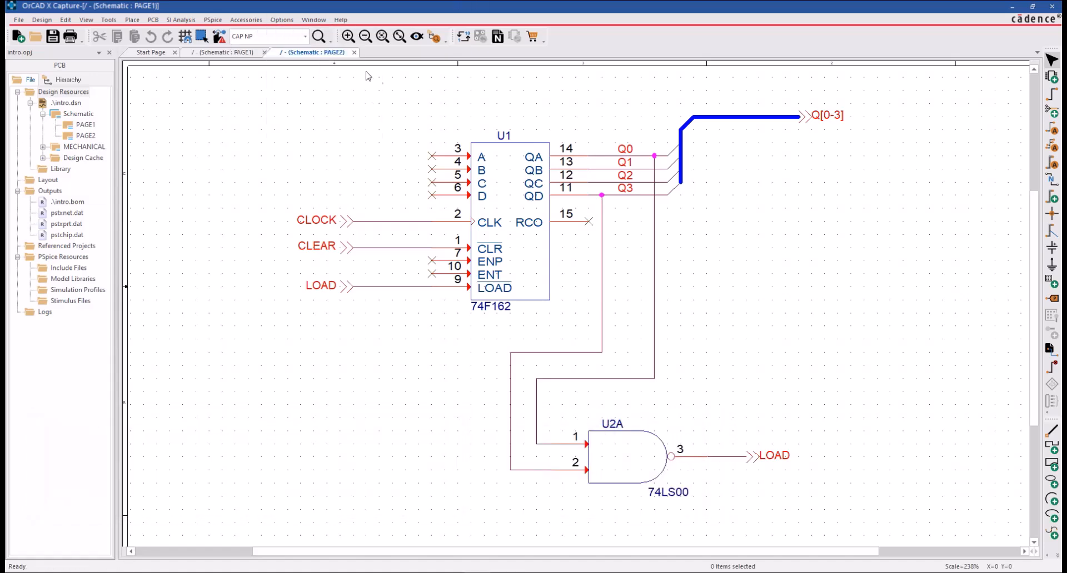
left_click(547, 137)
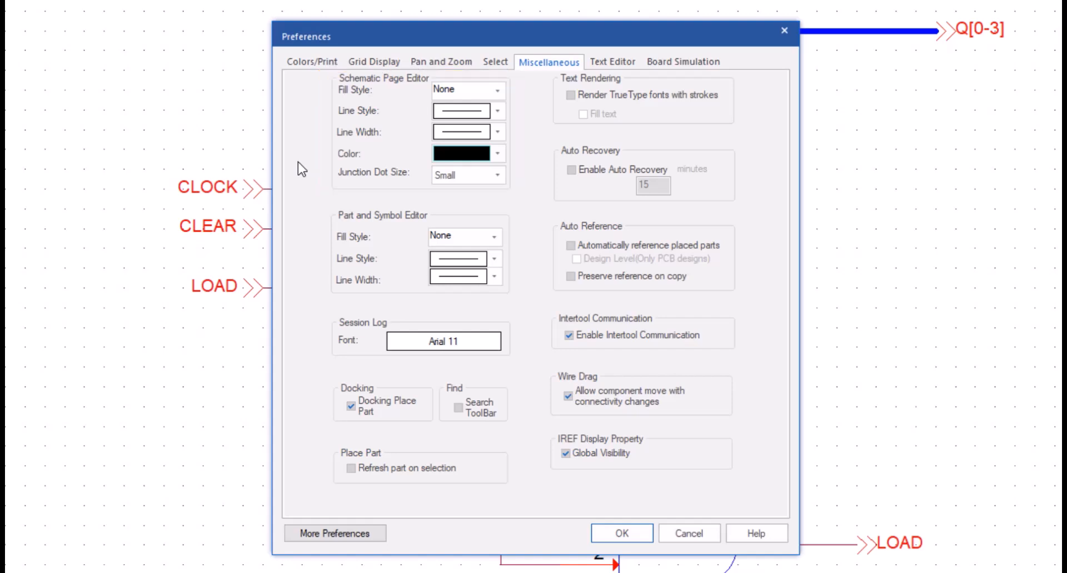
left_click(473, 115)
left_click(470, 156)
left_click(475, 132)
left_click(468, 176)
left_click(467, 154)
left_click(462, 214)
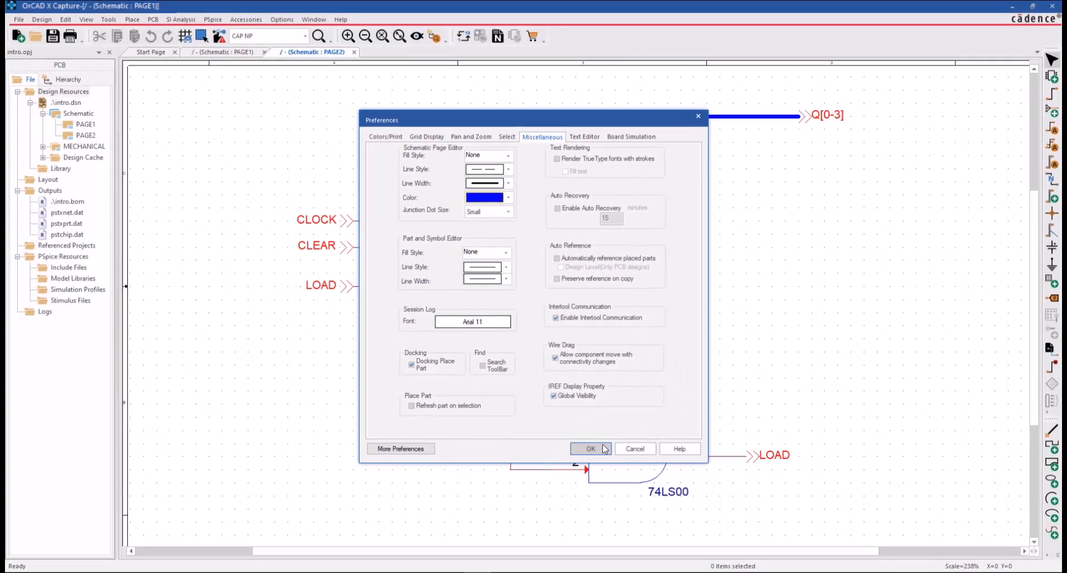
left_click(640, 531)
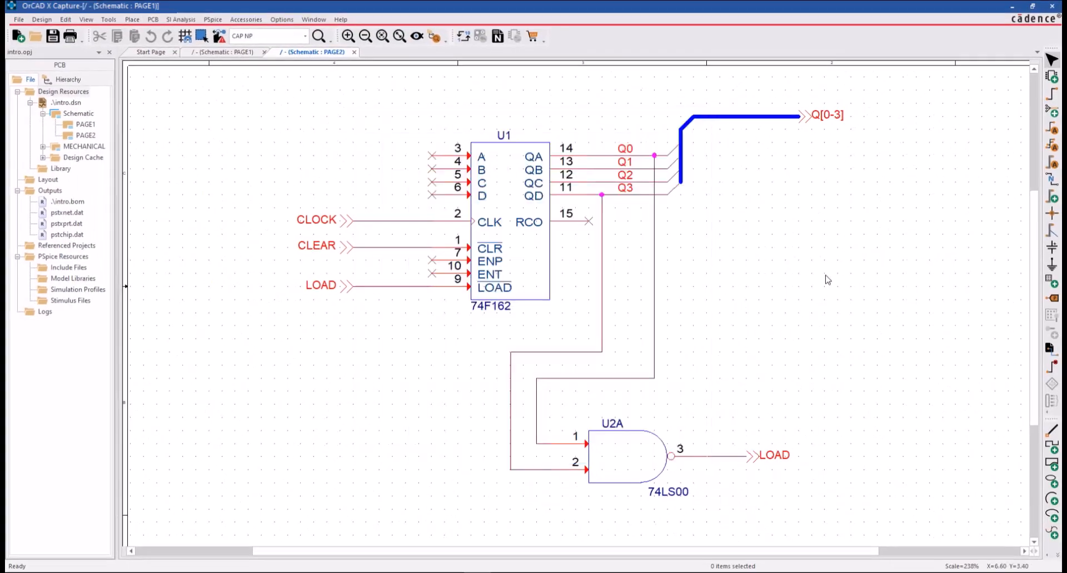
Draw a horizontal graphic line in the empty area above and to the left of U1, and deselect it.
left_click(133, 20)
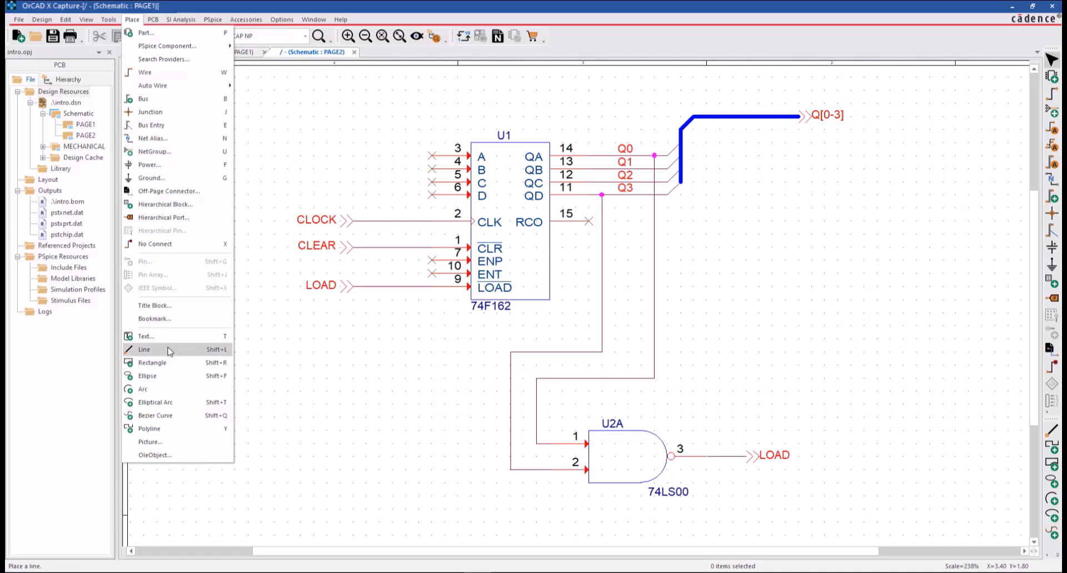
left_click(168, 350)
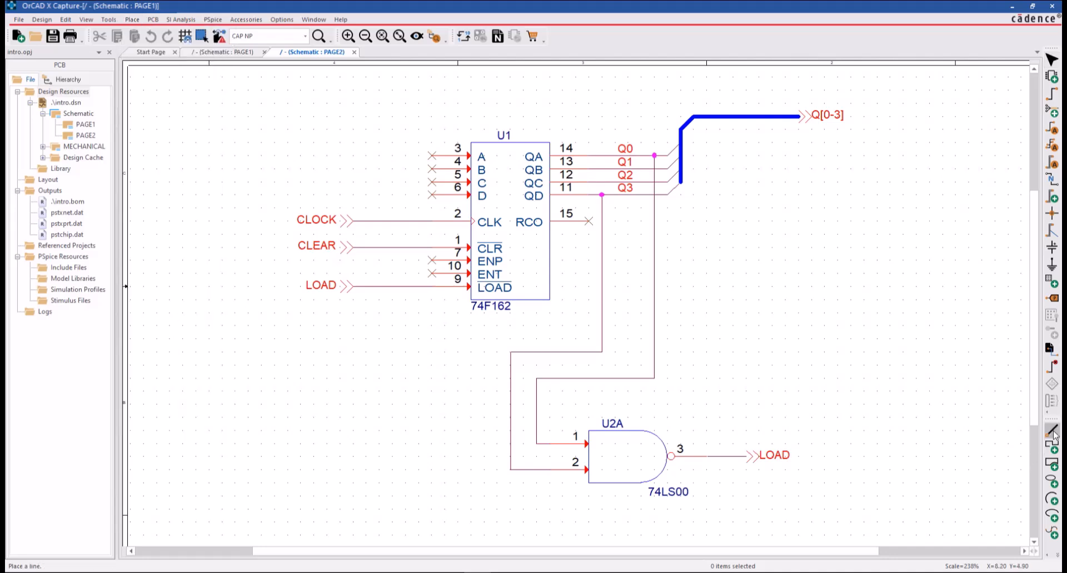
left_click_drag(222, 129, 345, 124)
key("Escape")
left_click(348, 147)
left_click(324, 131)
left_click(341, 154)
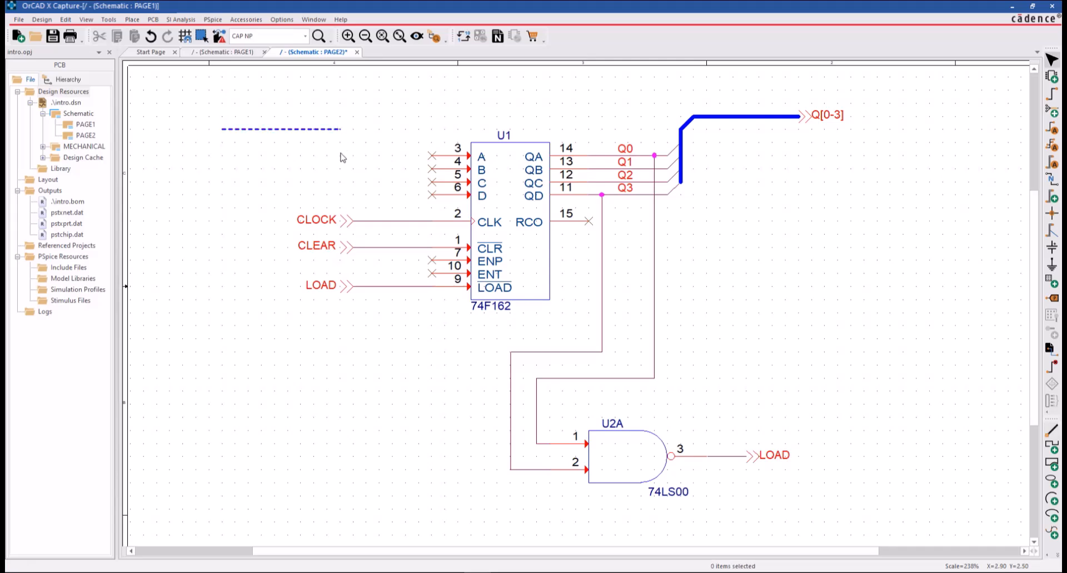
Set the Schematic Page Editor fill style to the crosshatch pattern in the Miscellaneous preferences.
left_click(282, 20)
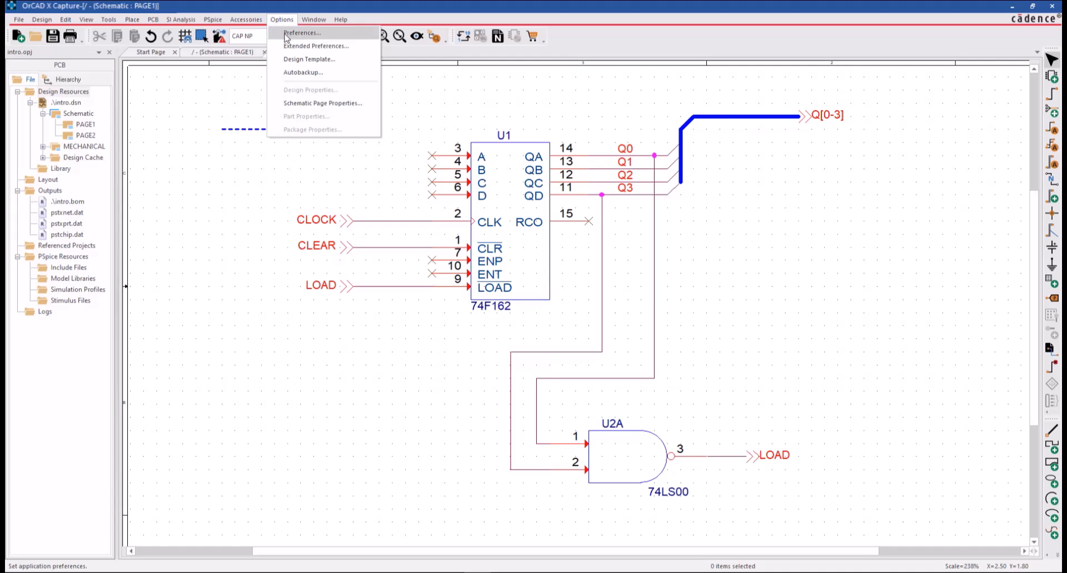
left_click(300, 31)
left_click(543, 137)
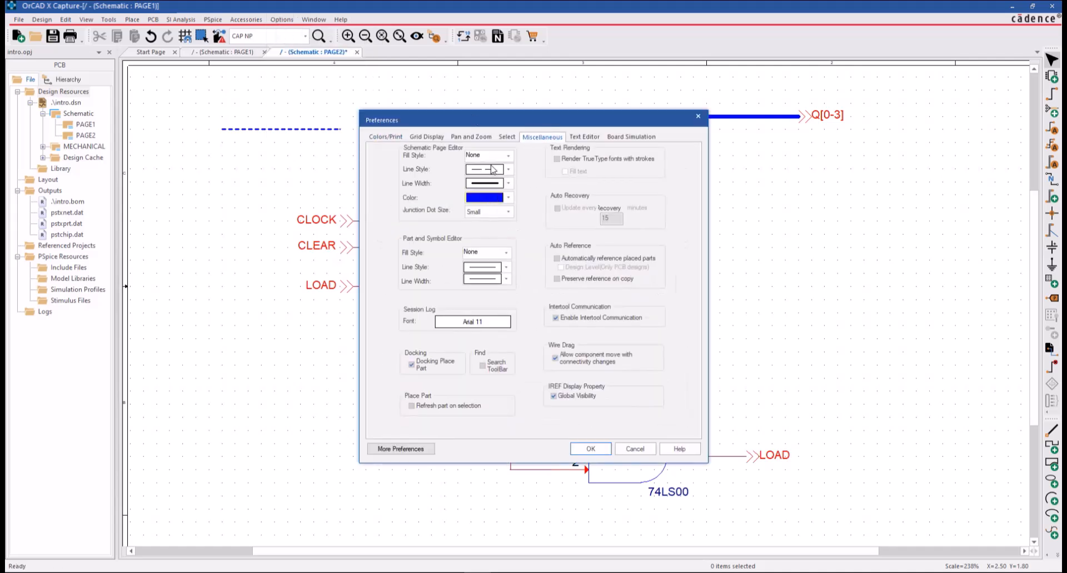
left_click(507, 155)
left_click(484, 179)
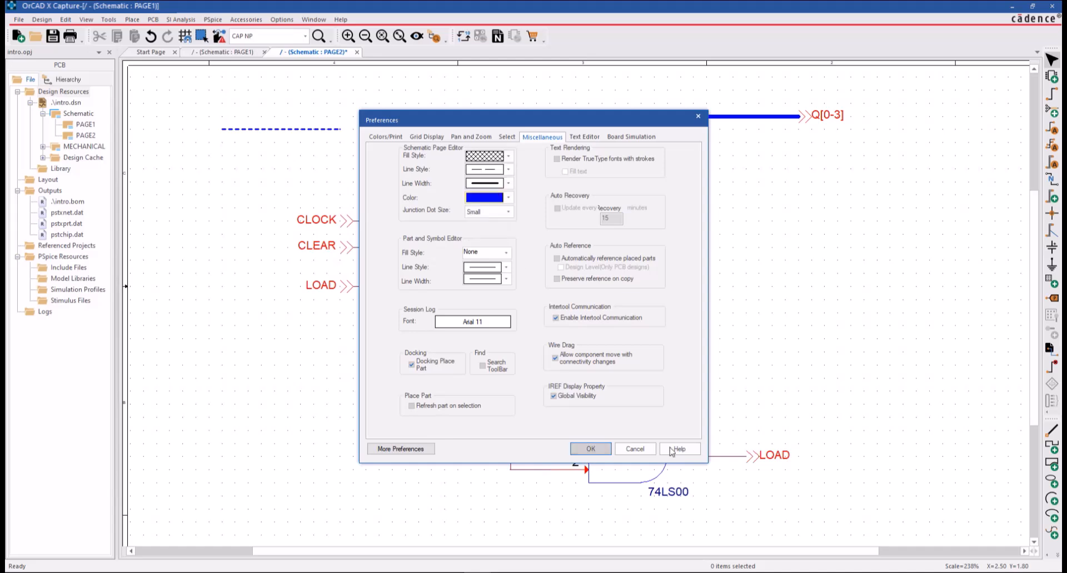
left_click(590, 449)
Draw a small wide rectangle in the empty area between the Q[0-3] bus and the U2A output, and deselect it.
left_click(1052, 463)
left_click_drag(747, 300, 842, 331)
right_click(865, 365)
left_click(895, 371)
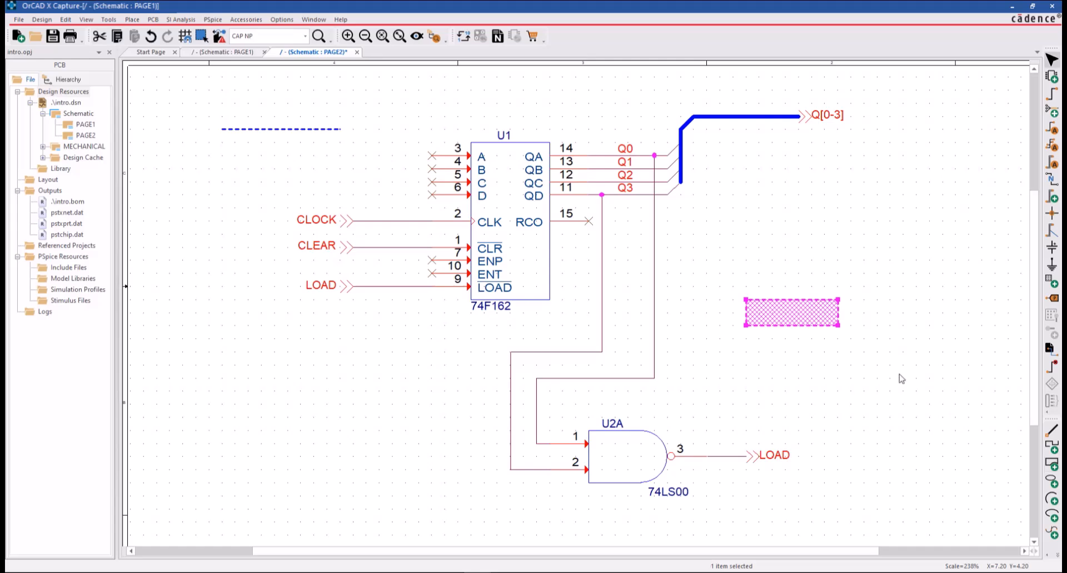
left_click(897, 371)
Set the schematic junction dot size to Very Large in the Miscellaneous preferences.
left_click(282, 19)
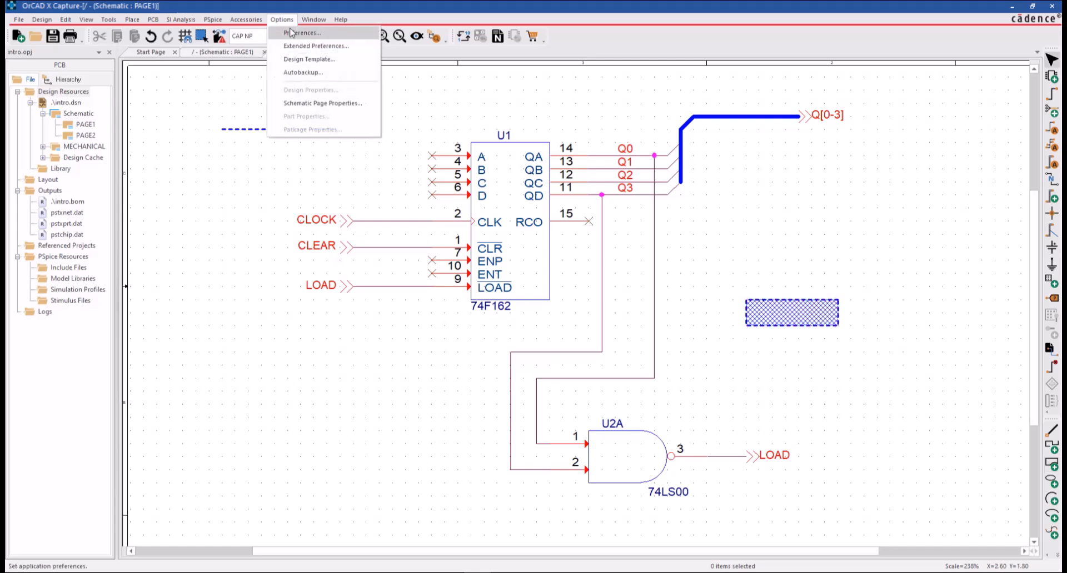
left_click(300, 33)
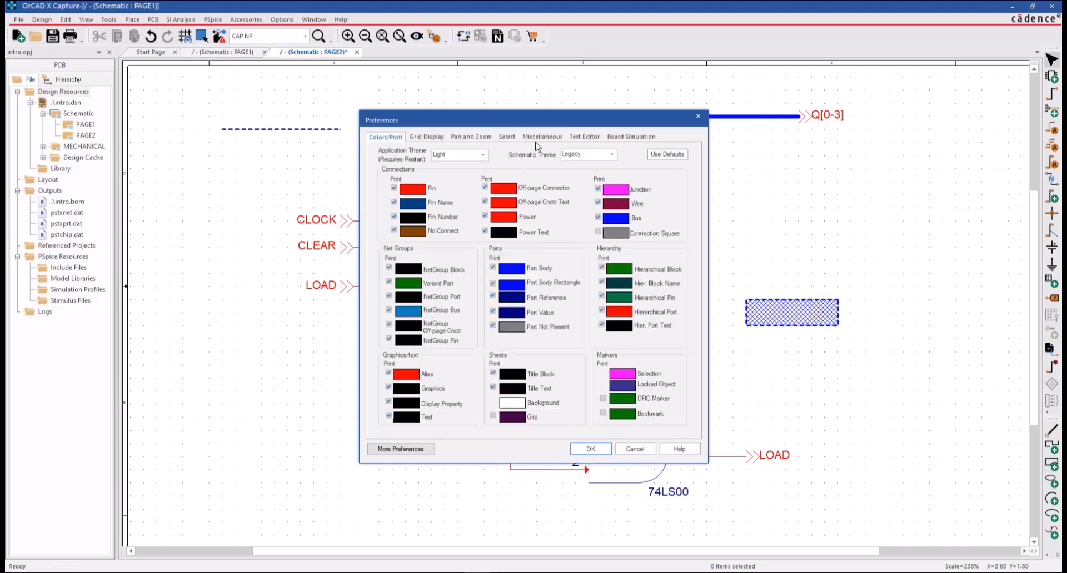
left_click(536, 136)
left_click_drag(534, 120, 339, 98)
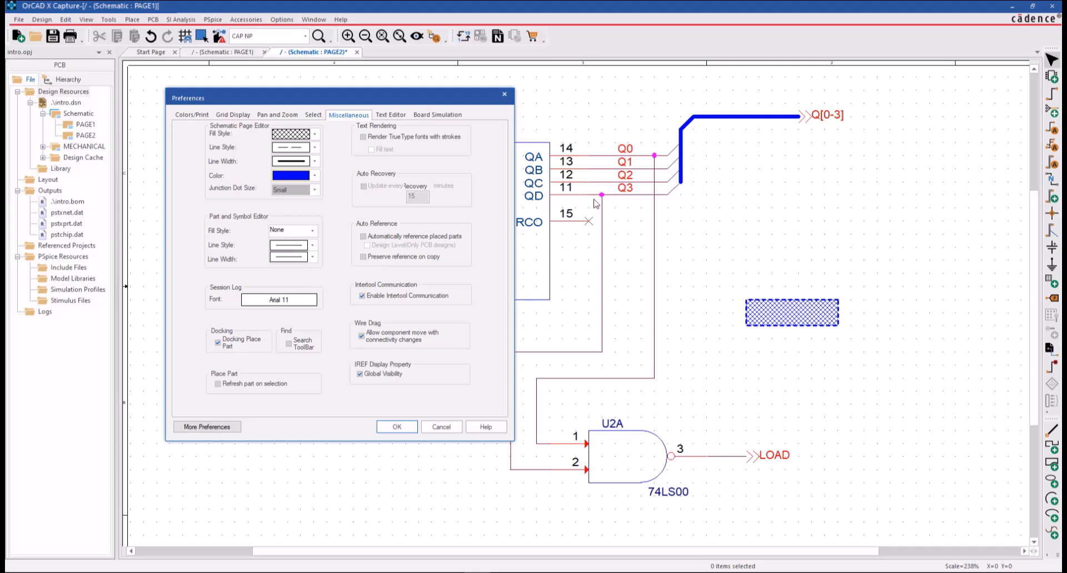
left_click(292, 190)
left_click(298, 231)
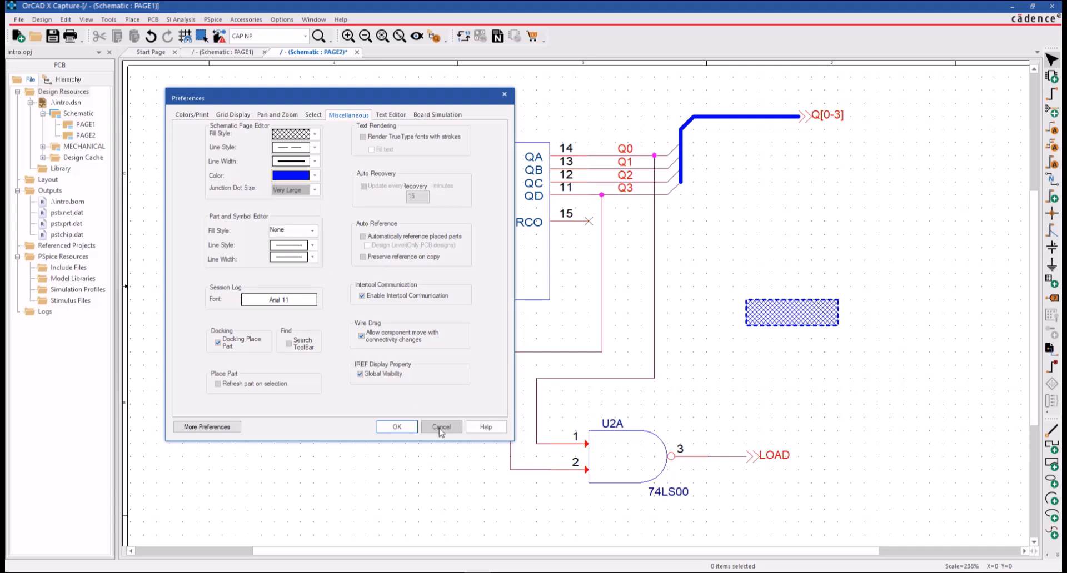
left_click(397, 427)
Inspect the Session Log font choices in the Miscellaneous preferences, keeping Arial 11.
left_click(281, 20)
left_click(302, 28)
left_click(542, 136)
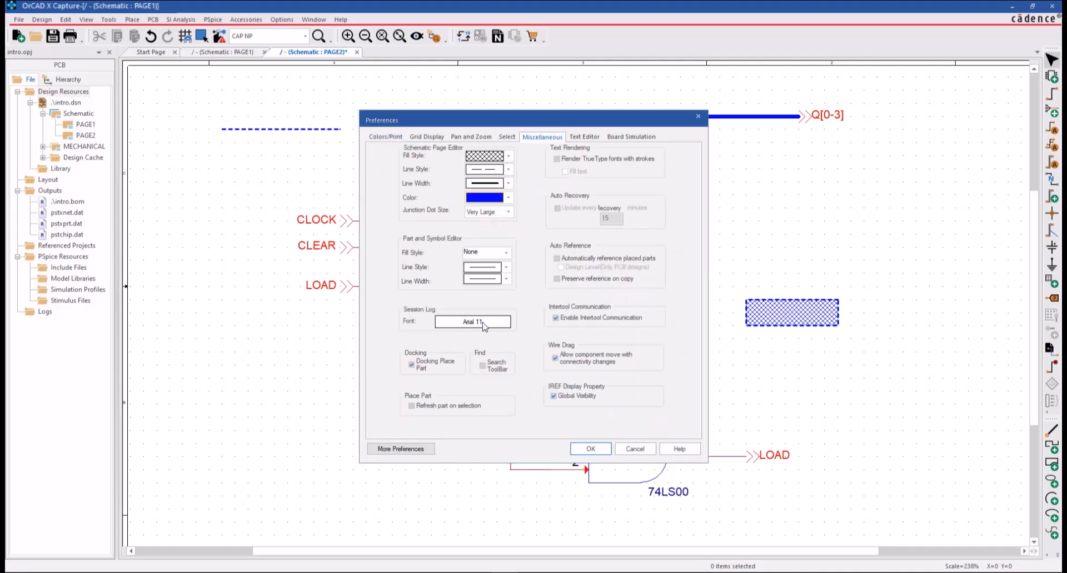
left_click(472, 324)
left_click(624, 226)
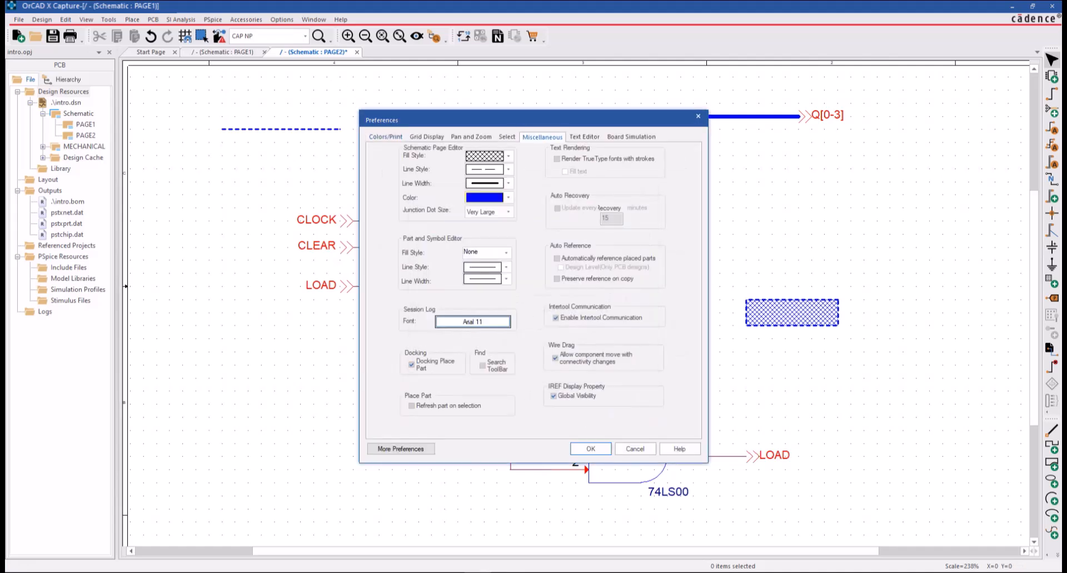
left_click(590, 449)
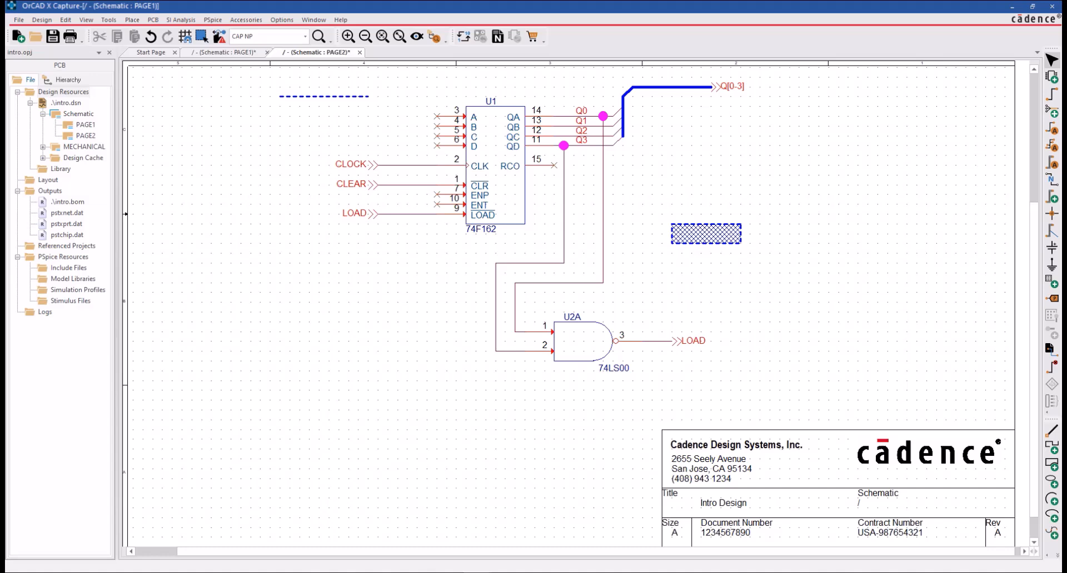
Display the session log to view its text and close it again.
left_click(318, 21)
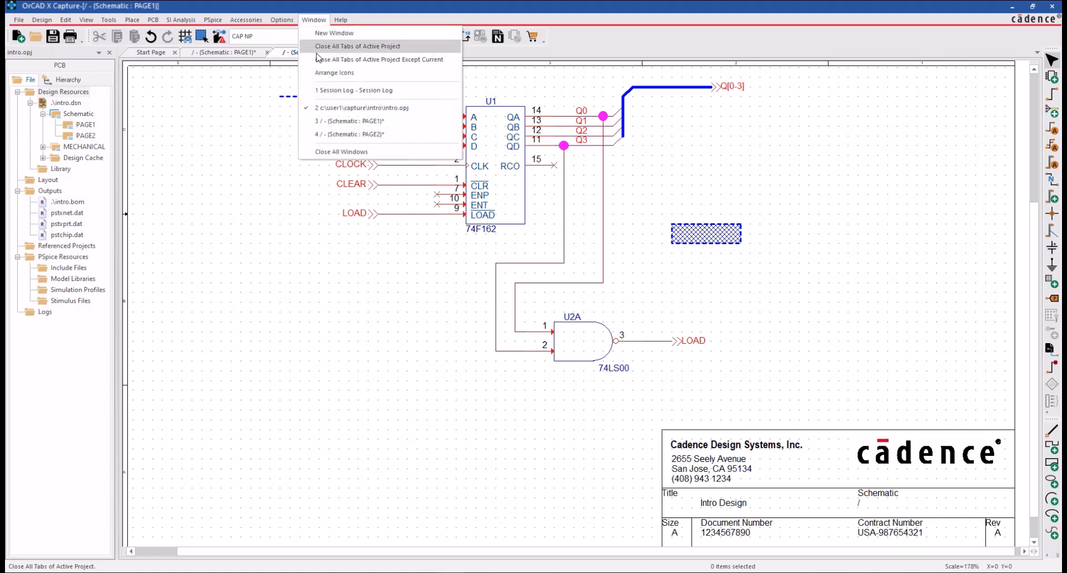
left_click(345, 92)
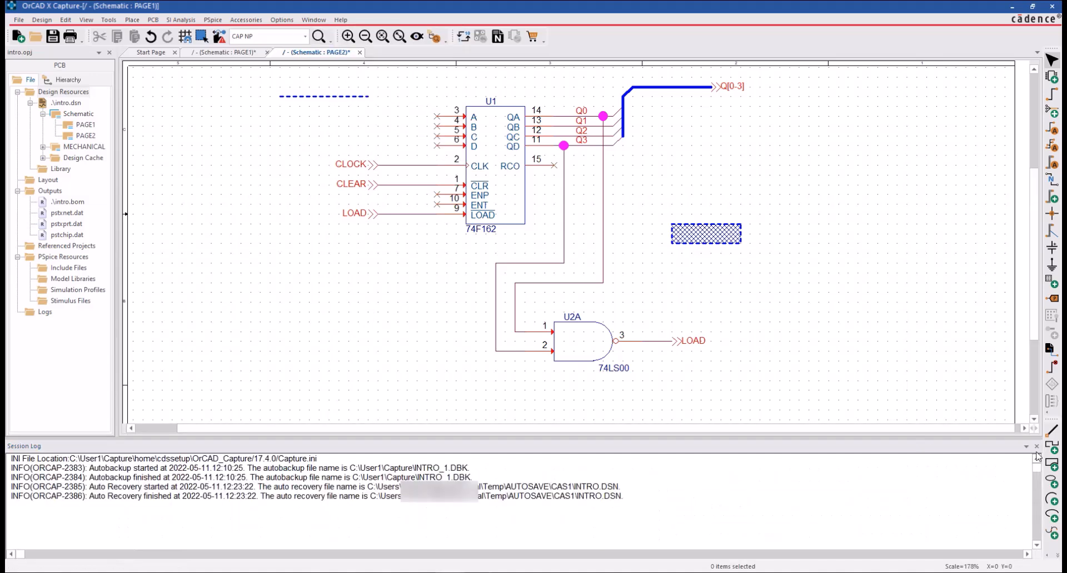
left_click(1037, 446)
Turn off Automatically reference placed parts under Auto Reference in the Miscellaneous preferences.
left_click(282, 20)
left_click(302, 32)
left_click(534, 137)
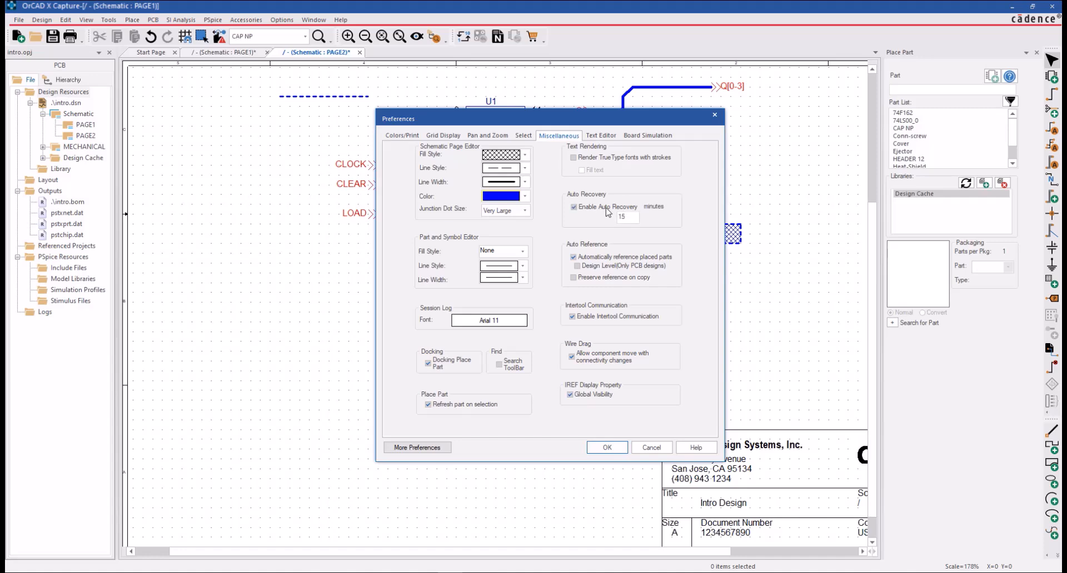
left_click(613, 259)
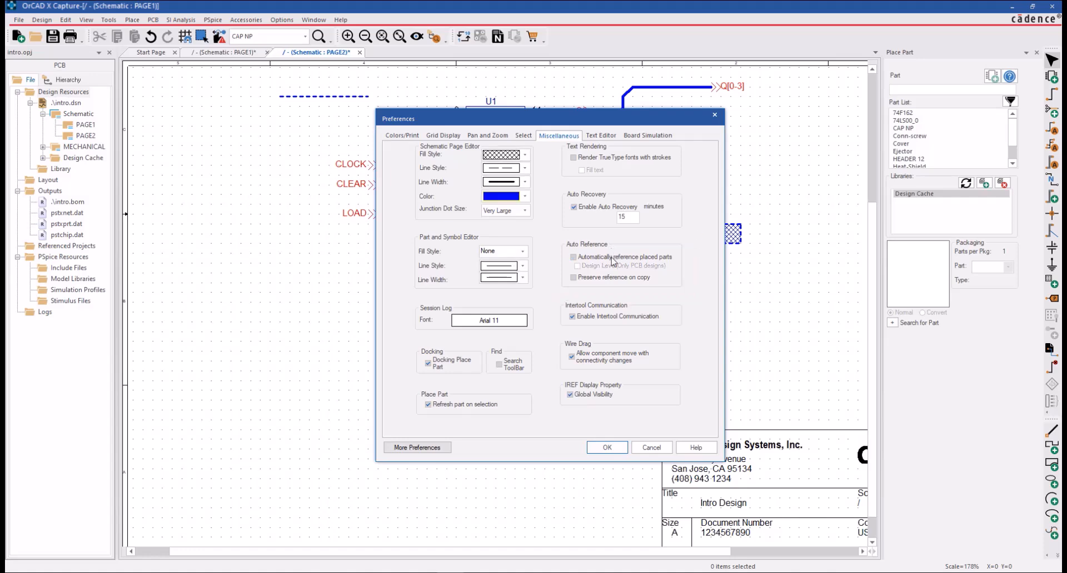
left_click(609, 447)
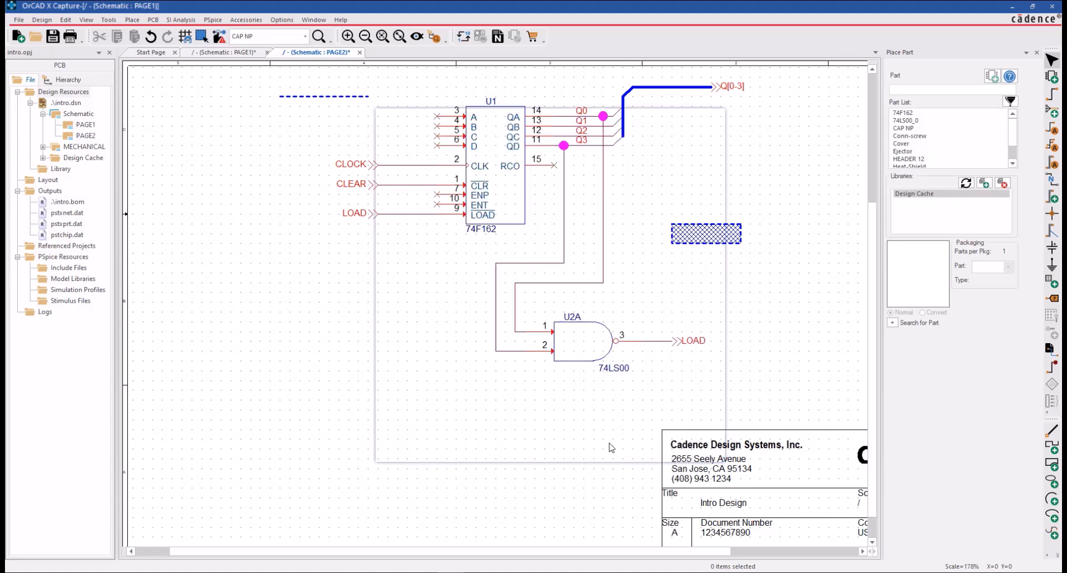
On schematic PAGE1, copy capacitor C1 and paste the copy in the empty area well to its left.
left_click(225, 52)
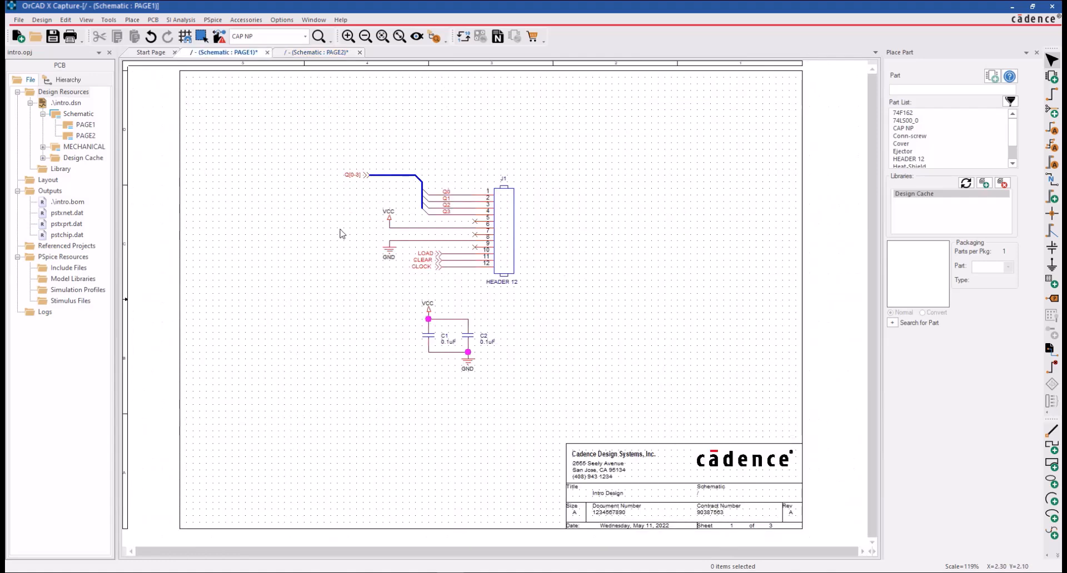
scroll(382, 348, "up", 2, "ctrl")
left_click(643, 294)
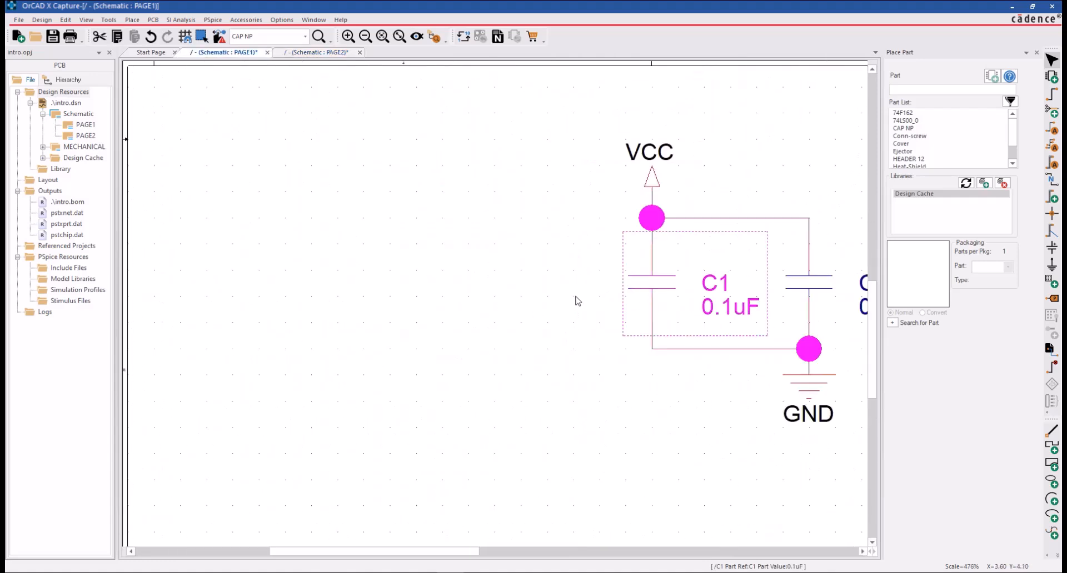
key("ctrl+c")
key("ctrl+v")
left_click(249, 239)
left_click(459, 235)
Turn on Automatically reference placed parts under Auto Reference in the Miscellaneous preferences.
left_click(282, 20)
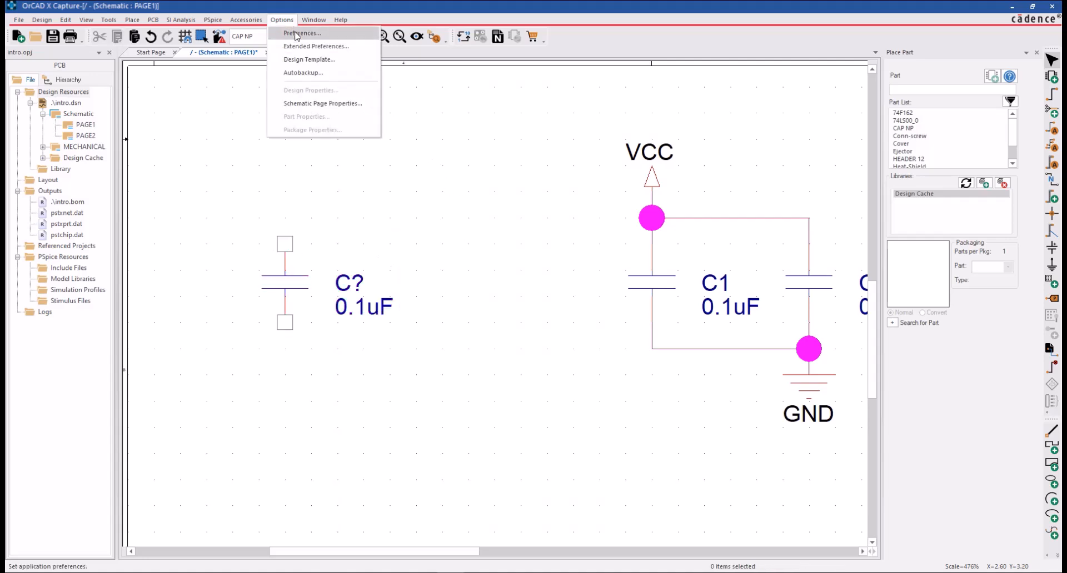
left_click(298, 33)
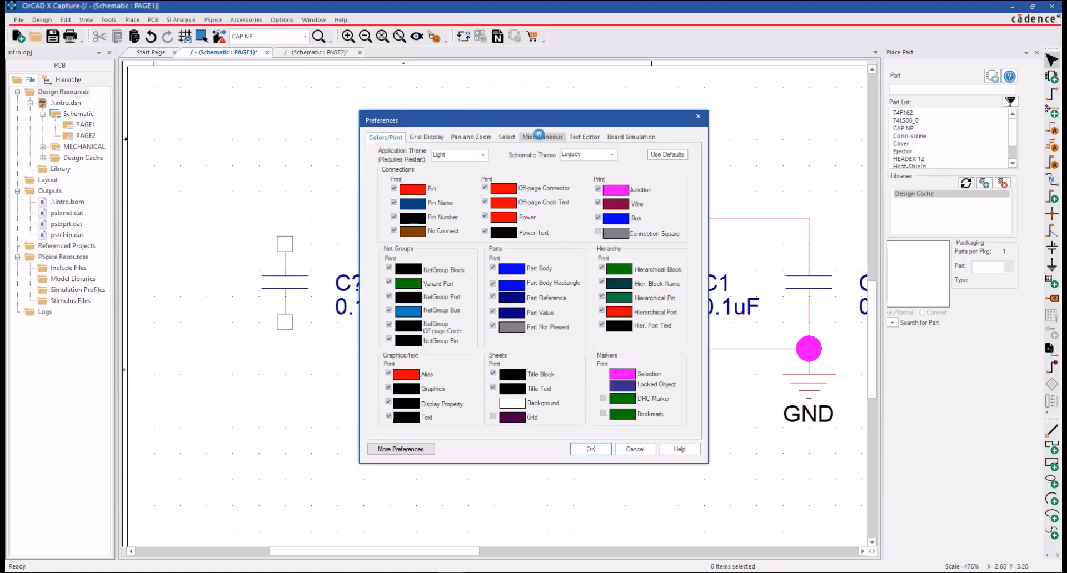
left_click(541, 137)
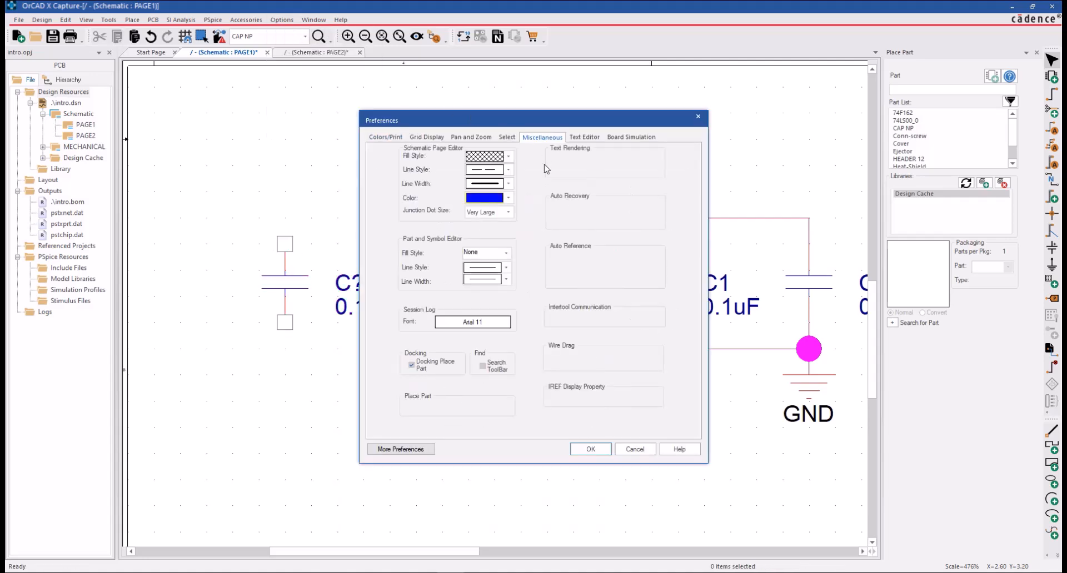
left_click(590, 448)
Copy capacitor C1 again and paste it between the C? capacitor and C1.
left_click(650, 289)
key("ctrl+c")
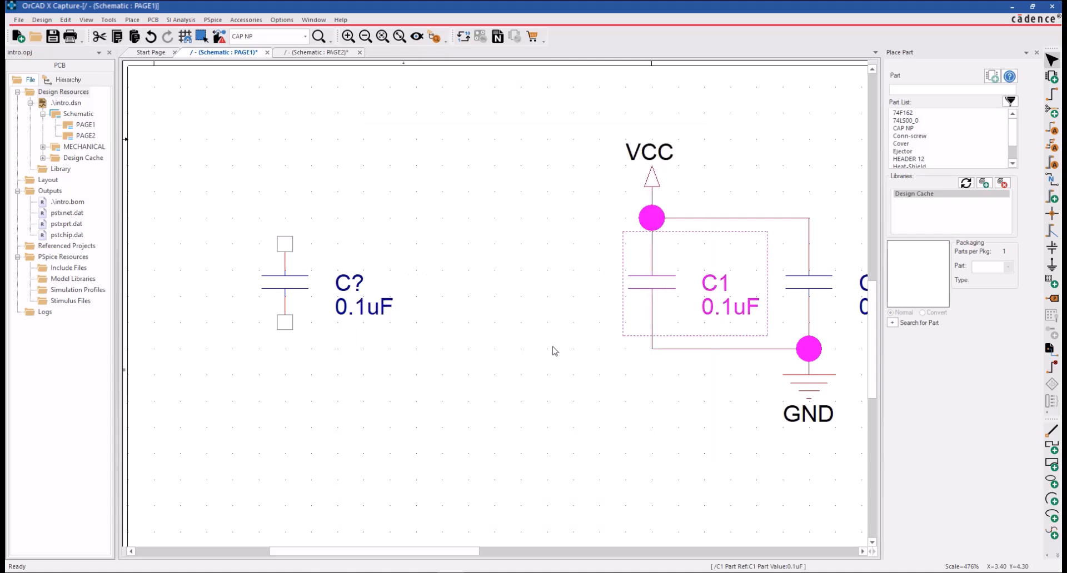
key("ctrl+v")
left_click(451, 248)
left_click(514, 416)
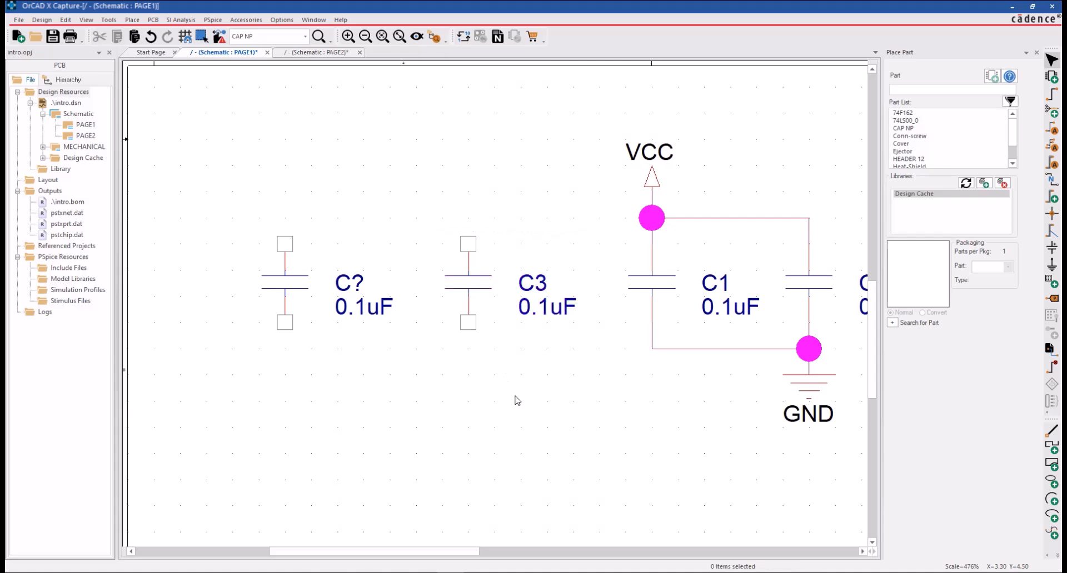
Try the Preserve reference on copy option, switch back to Automatically reference placed parts, and apply the preferences.
left_click(284, 20)
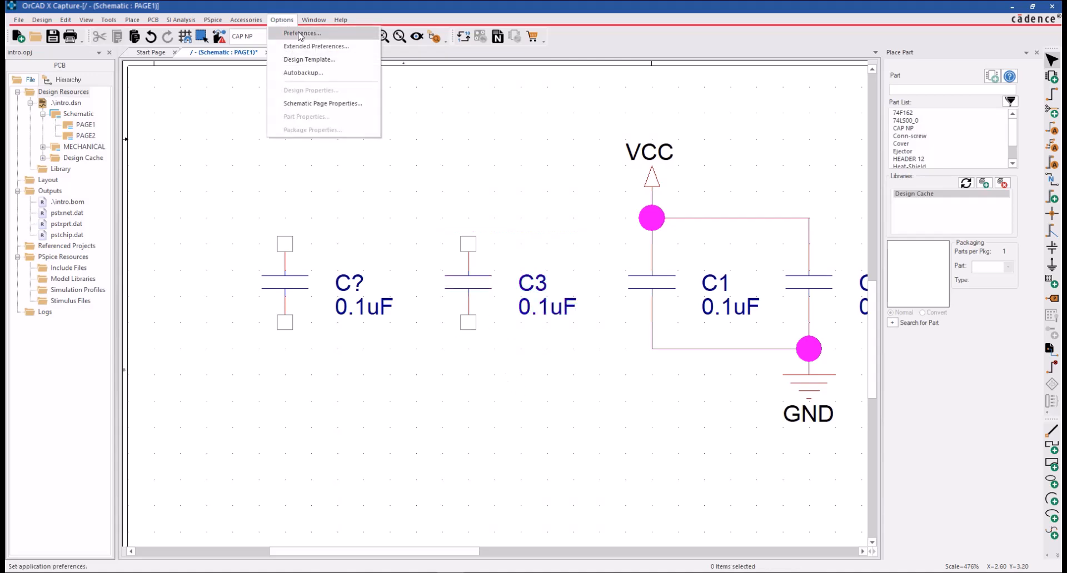
left_click(300, 34)
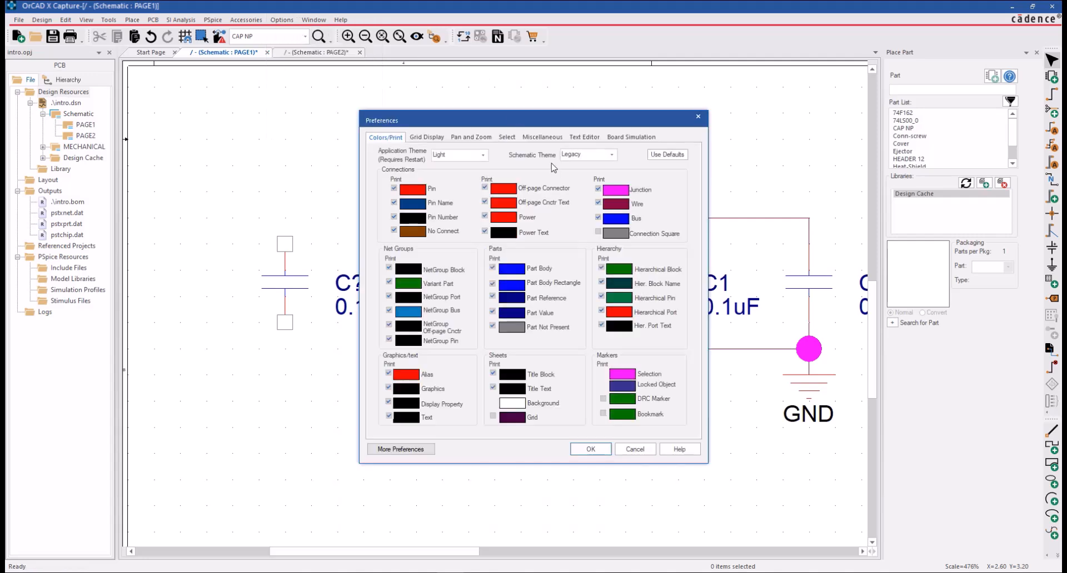
left_click(546, 136)
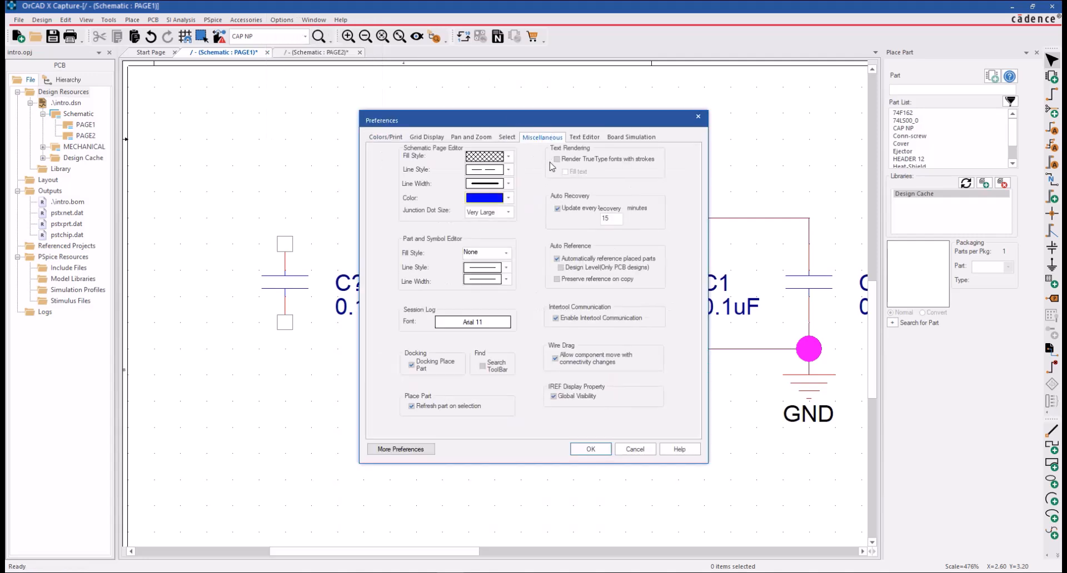
left_click(575, 280)
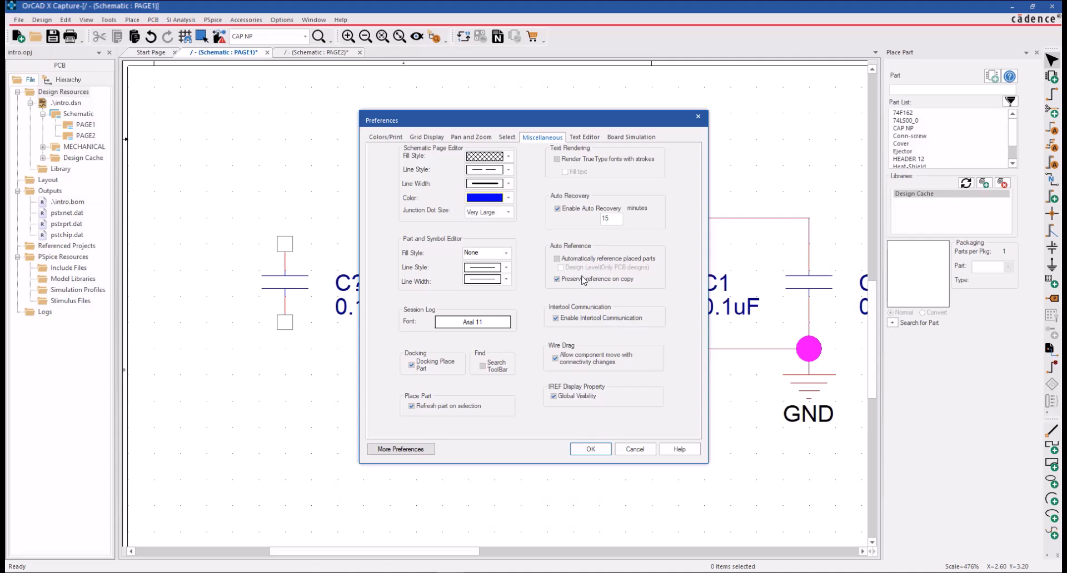
left_click(576, 259)
left_click(591, 449)
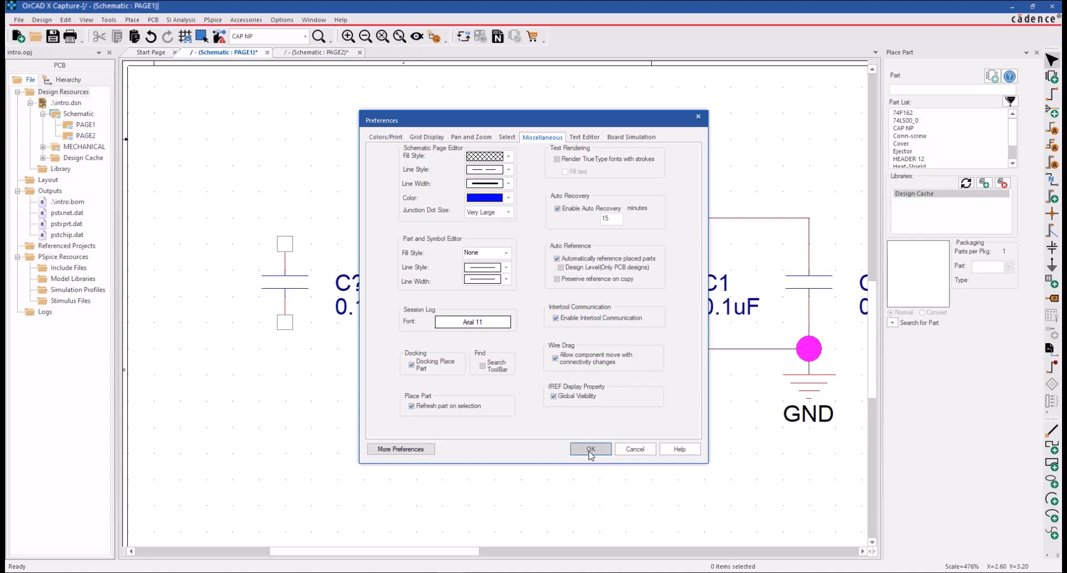
Copy capacitor C3 on PAGE1 and paste the copy directly below it.
left_click(470, 287)
key("ctrl+c")
key("ctrl+v")
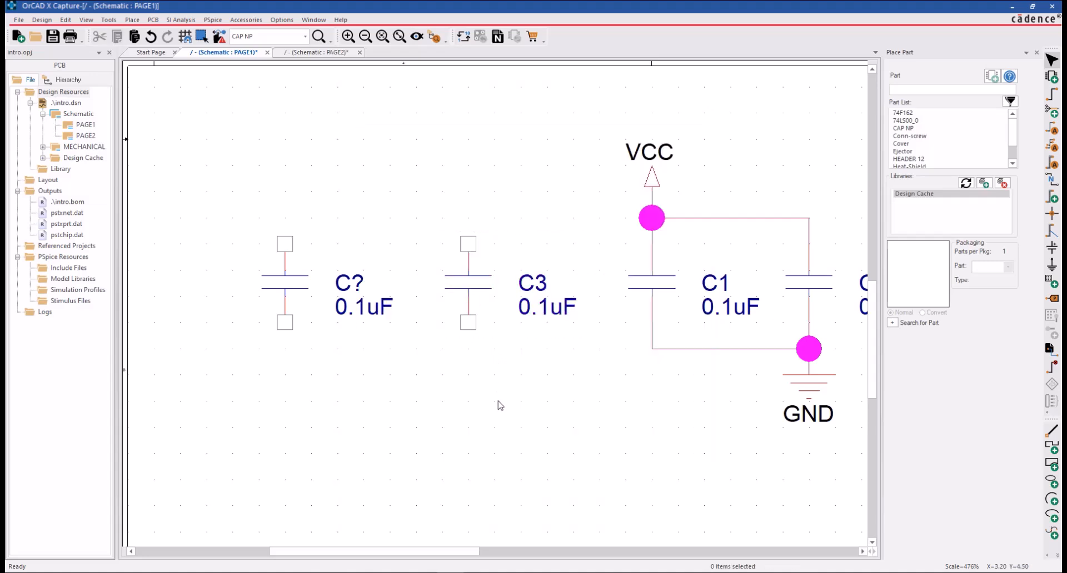
left_click(549, 409)
left_click(604, 417)
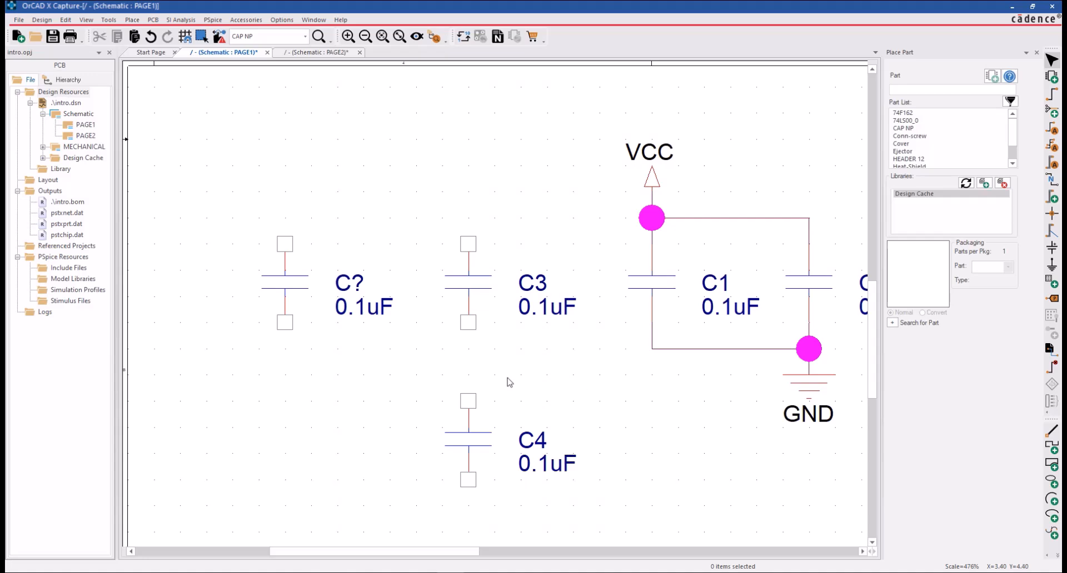
Try Preserve reference on copy in the Miscellaneous preferences, restore Automatically reference placed parts, and apply the preferences with Enable Intertool Communication on.
left_click(281, 19)
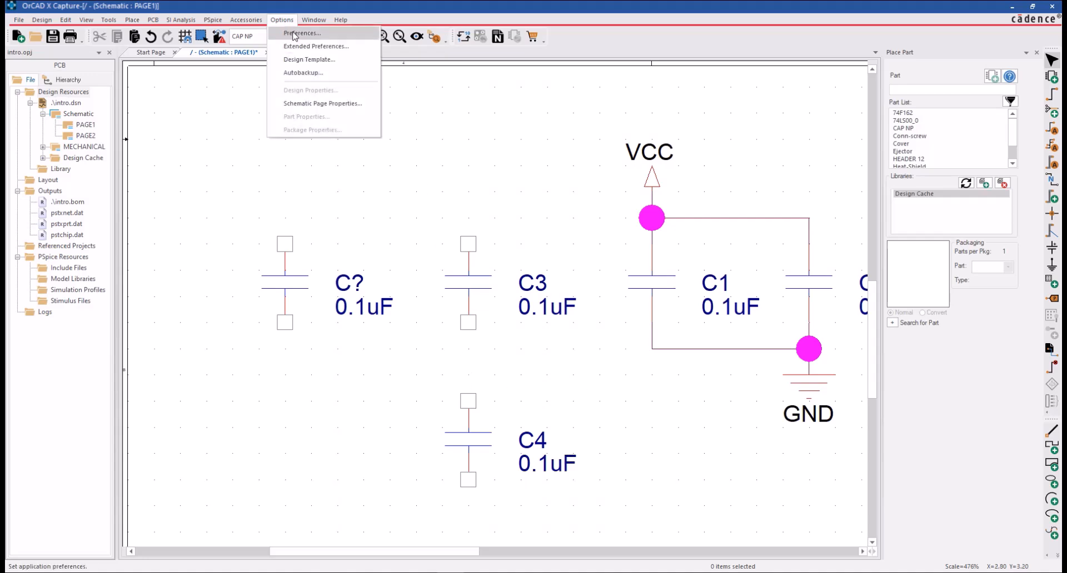
left_click(298, 34)
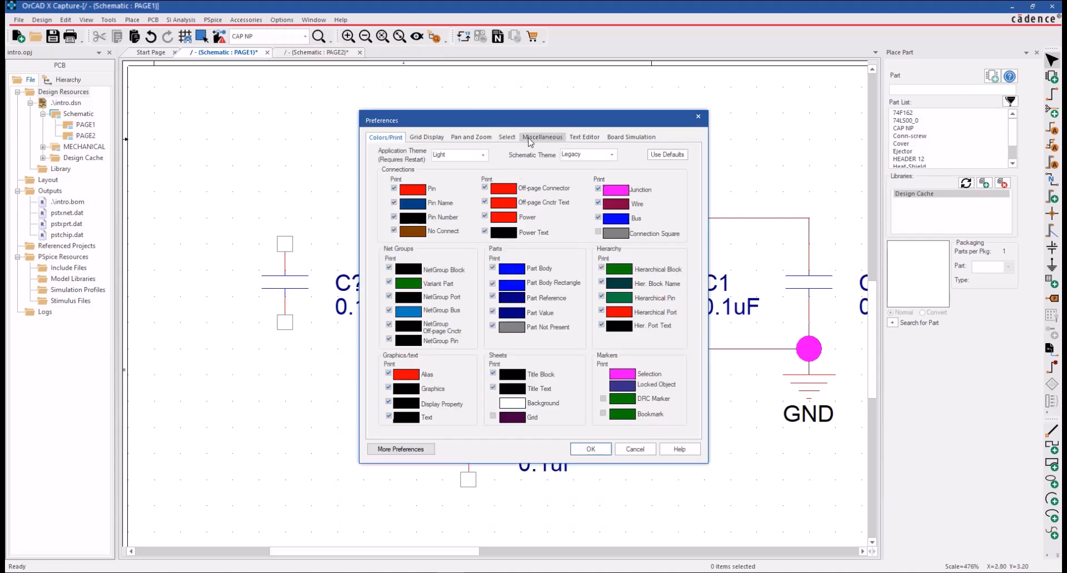
left_click(527, 137)
left_click(573, 259)
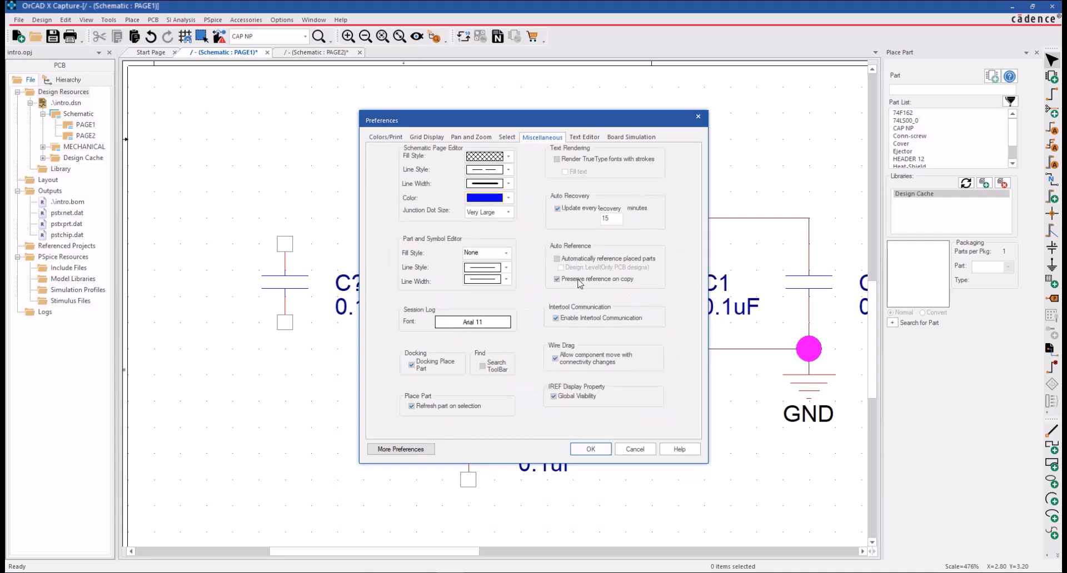
left_click(582, 260)
left_click(639, 279)
left_click(631, 280)
left_click(601, 259)
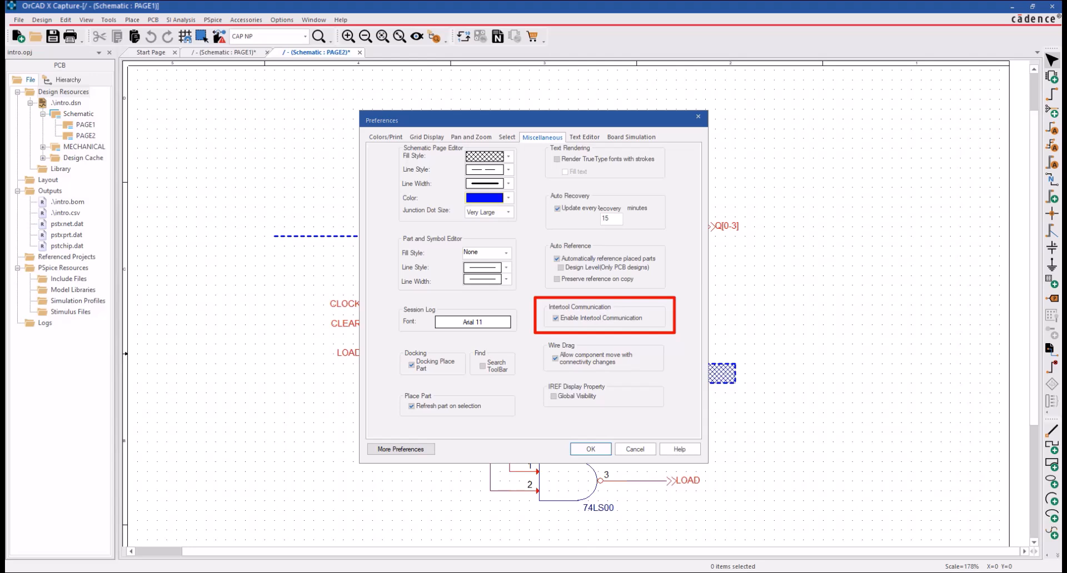
left_click(597, 452)
Show intro.brd in Allegro PCB Designer beside the schematic and select U1 on PAGE2 to cross-probe it on the board.
left_click(377, 572)
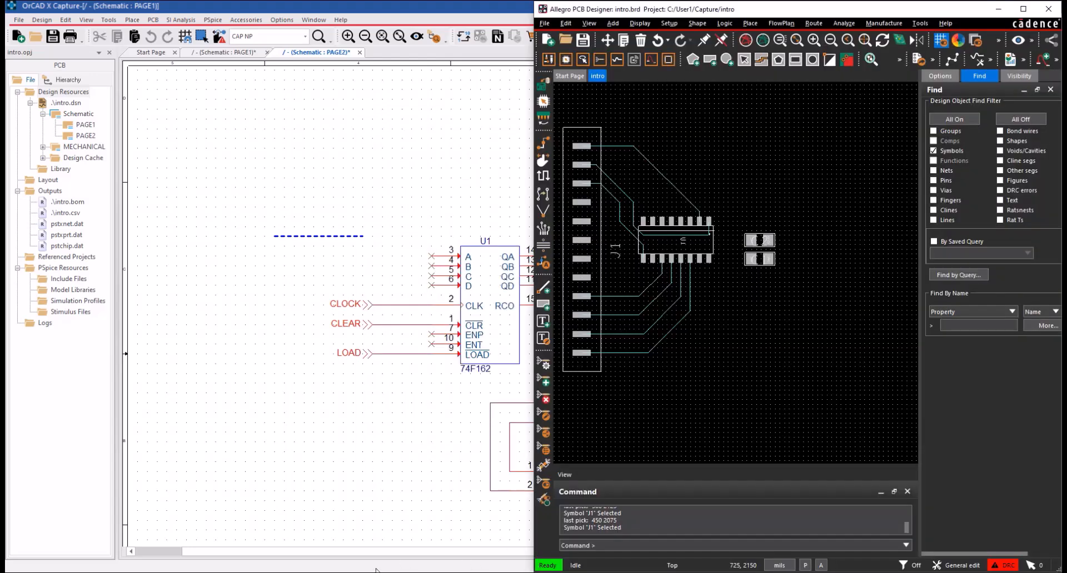
left_click(496, 328)
left_click(506, 328)
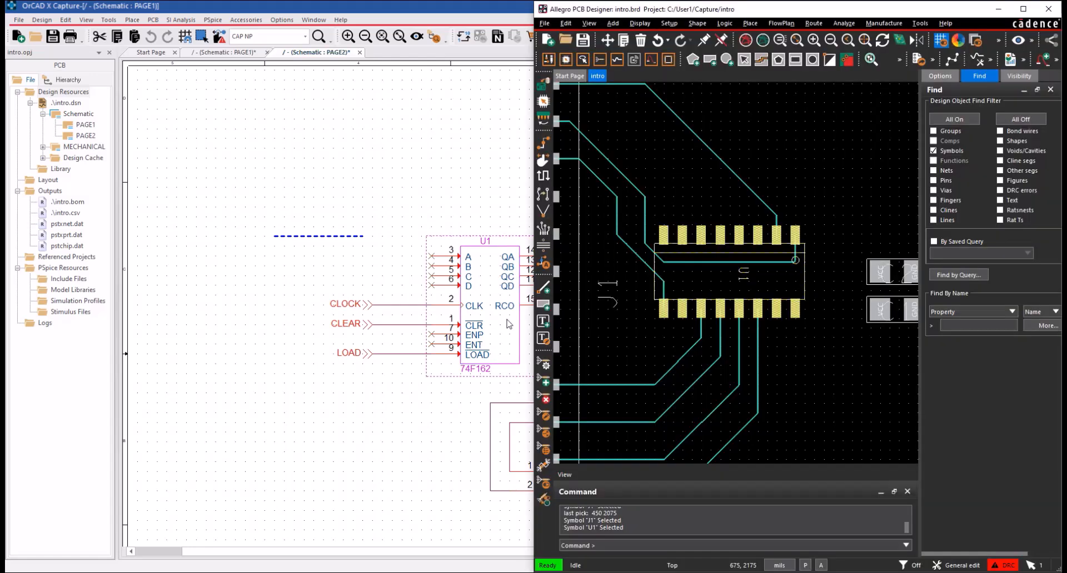
Select connector J1 on the board and examine the cross-probed part in the maximized OrCAD X Capture schematic.
scroll(719, 313, "down", 1)
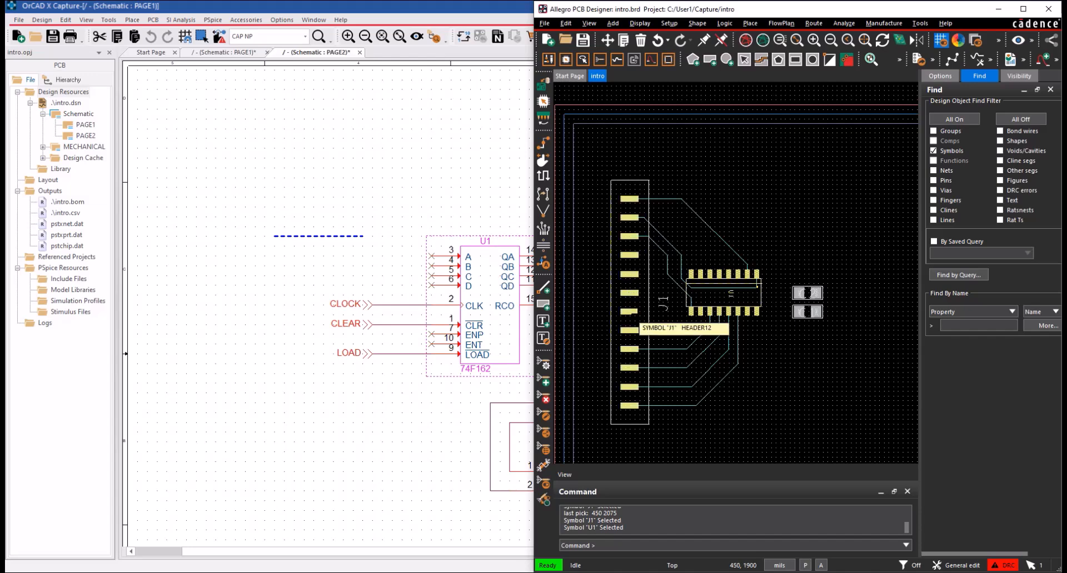
left_click(633, 313)
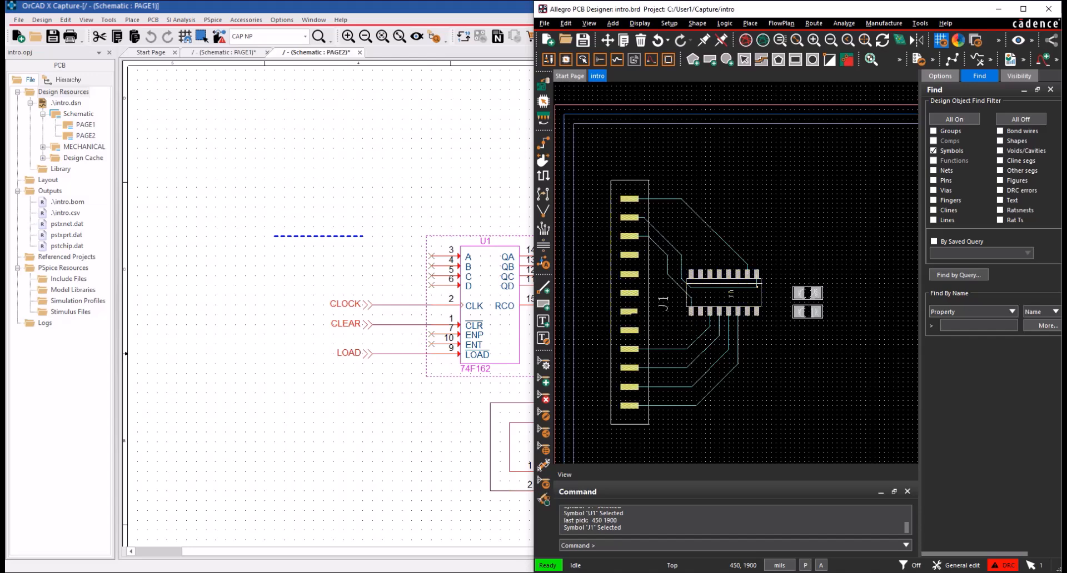
double_click(432, 8)
scroll(609, 200, "up", 1, "ctrl")
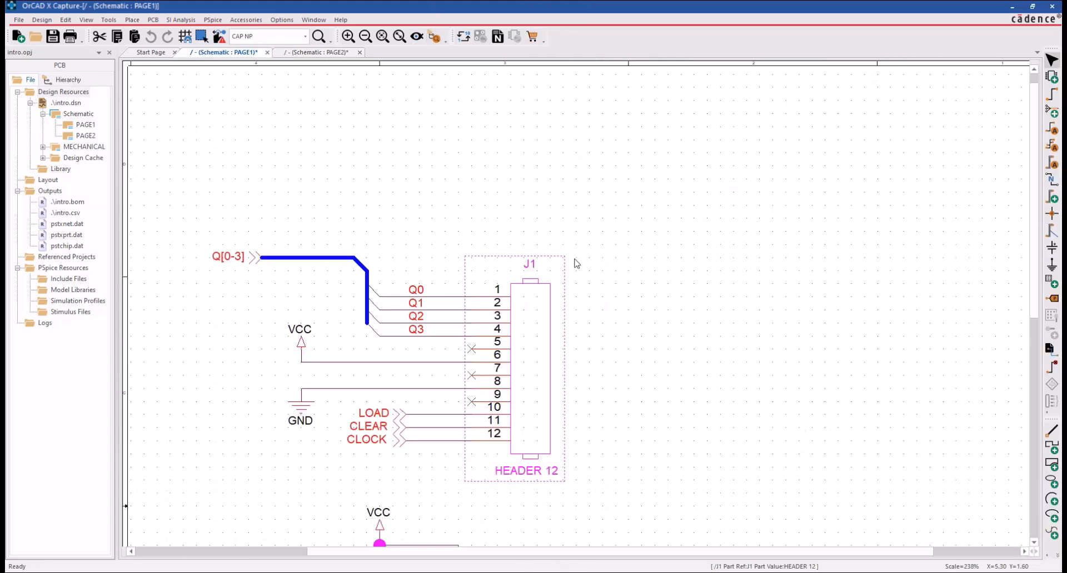
Return to Allegro PCB Designer, cross-probe U1 from the board to schematic PAGE2, and clear the selection in Capture.
key("alt+Tab")
left_click(724, 295)
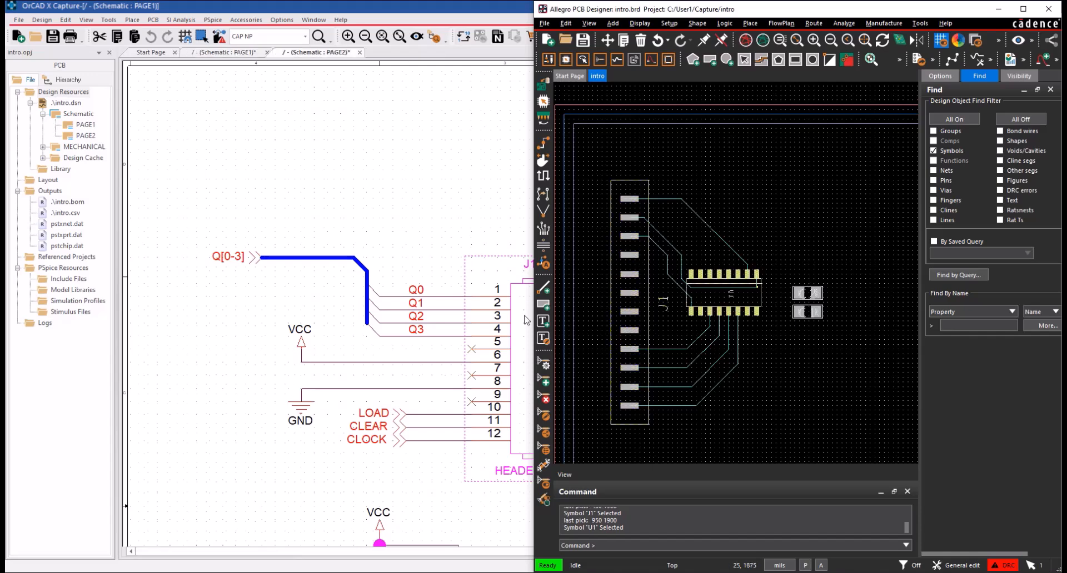
key("alt+Tab")
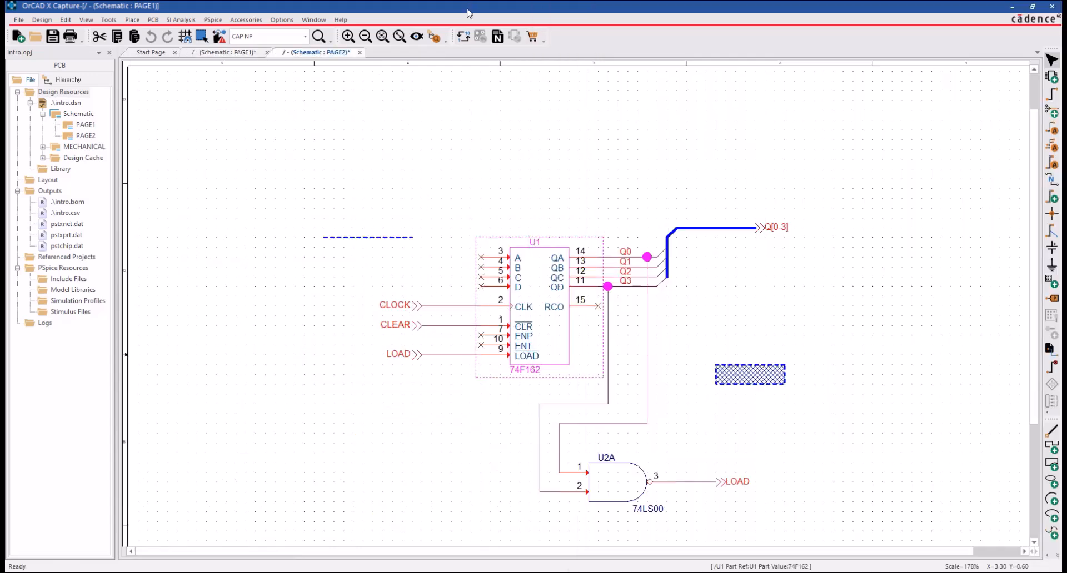
left_click(554, 202)
Review the Wire Drag option Allow component move with connectivity changes in the Miscellaneous preferences and close the dialog.
left_click(282, 19)
left_click(294, 31)
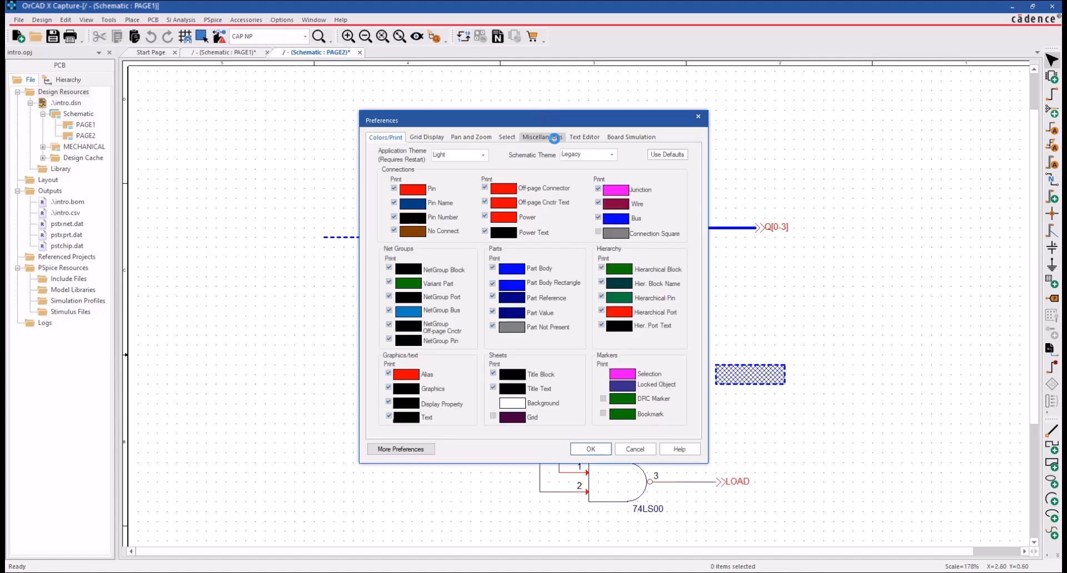
left_click(541, 137)
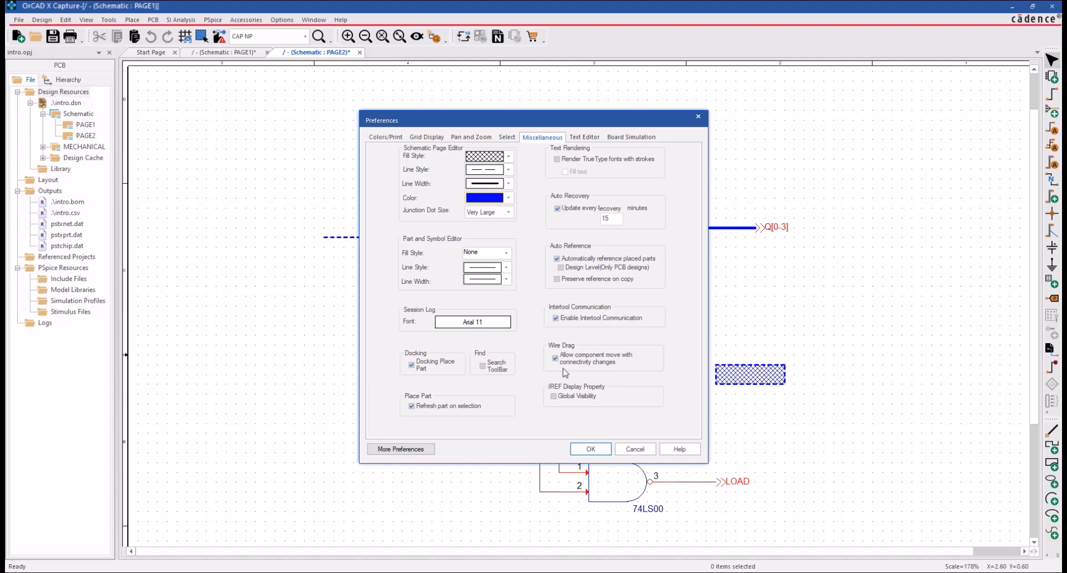
left_click(592, 453)
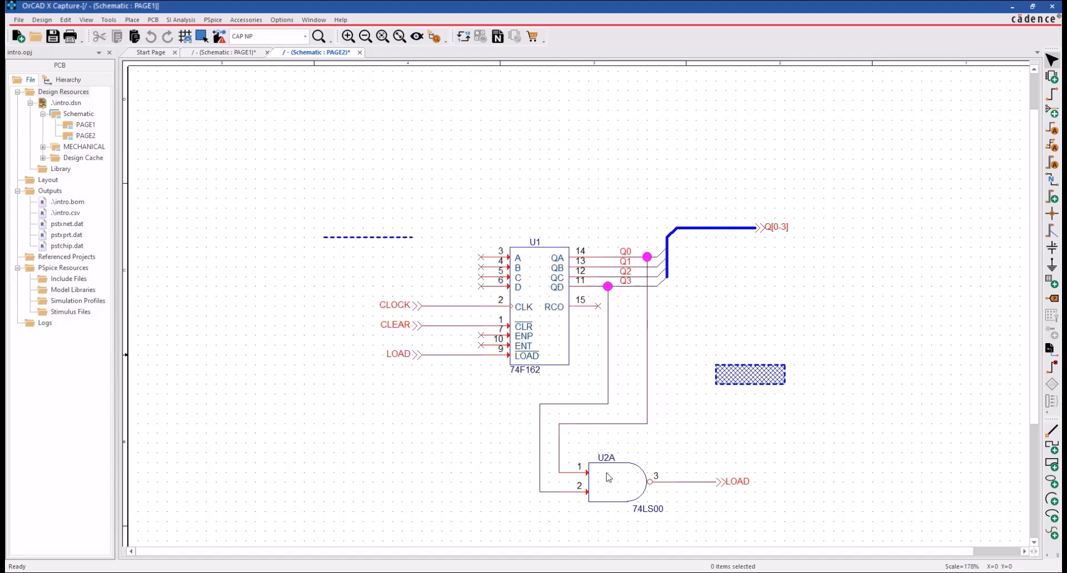
Try moving gate U2A to the left with connectivity changes allowed, and undo each move.
left_click_drag(599, 476, 590, 476)
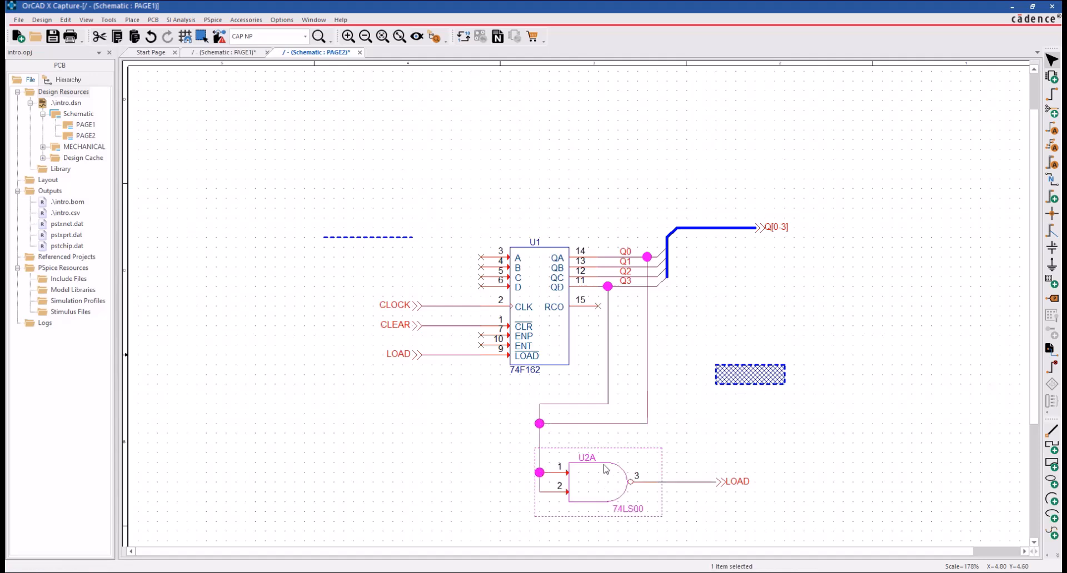
key("ctrl+z")
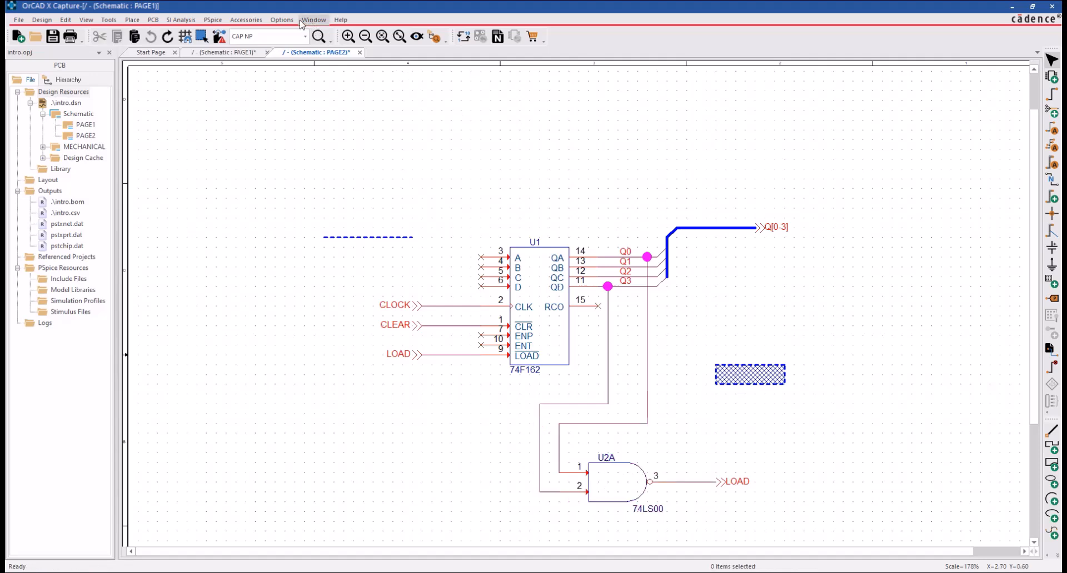
left_click_drag(619, 485, 600, 485)
left_click(497, 454)
key("ctrl+z")
Turn off Allow component move with connectivity changes under Wire Drag in the Miscellaneous preferences.
left_click(283, 20)
left_click(294, 33)
left_click(543, 137)
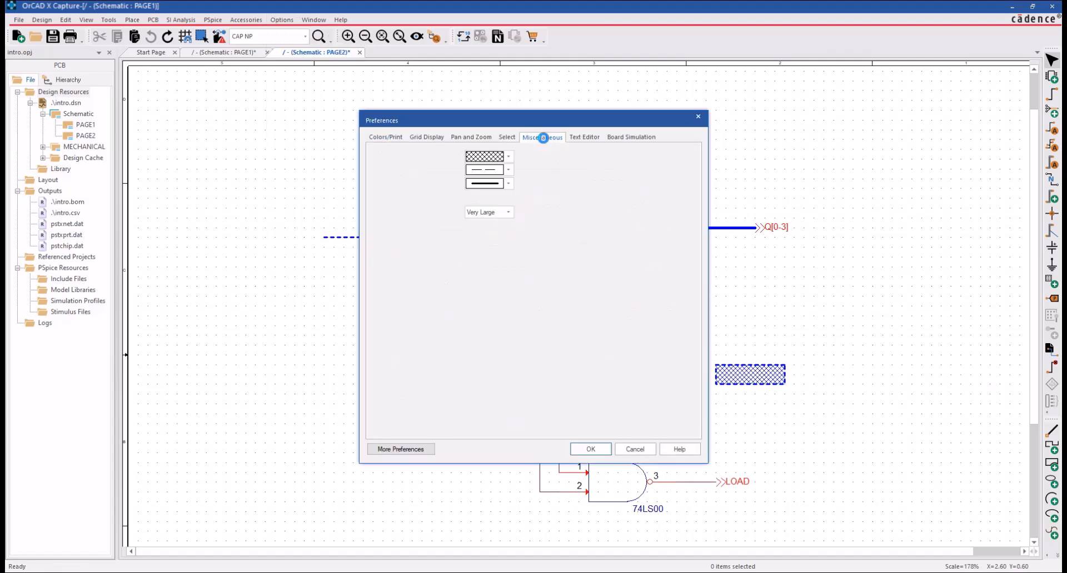
left_click(590, 449)
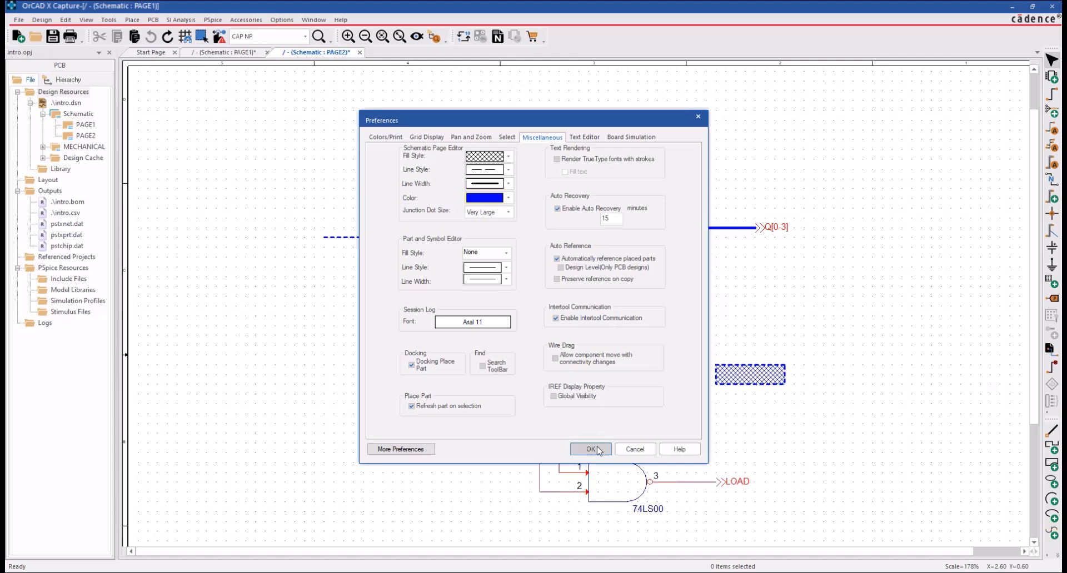
Try to move gate U2A to the left with connectivity changes disallowed, and clear the selection.
left_click(628, 488)
left_click_drag(624, 485, 572, 484)
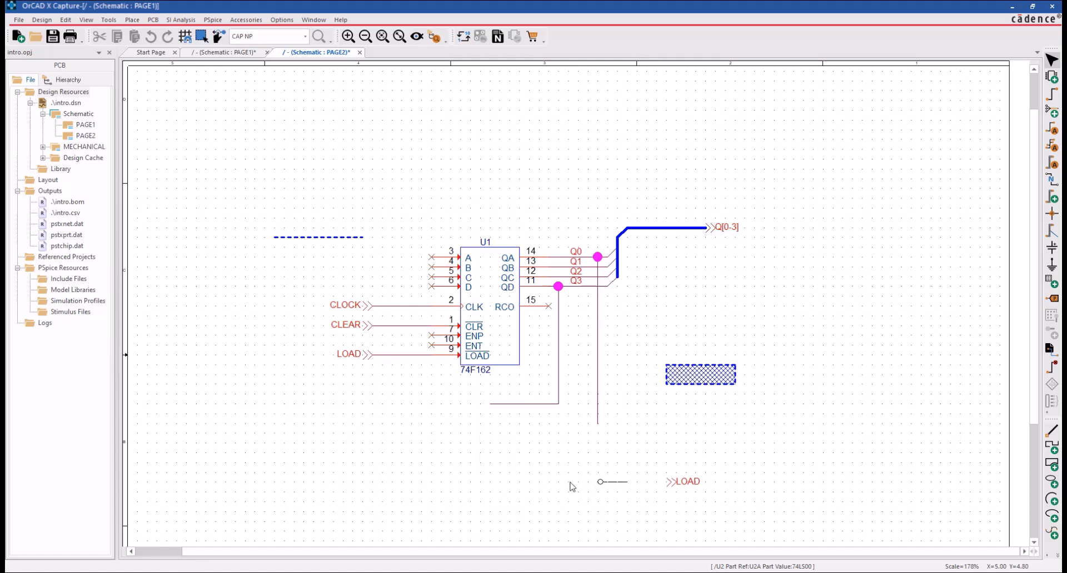
left_click(811, 446)
Turn on Global Visibility under IREF Display Property in the Miscellaneous preferences to show the intersheet references.
scroll(809, 445, "down", 1)
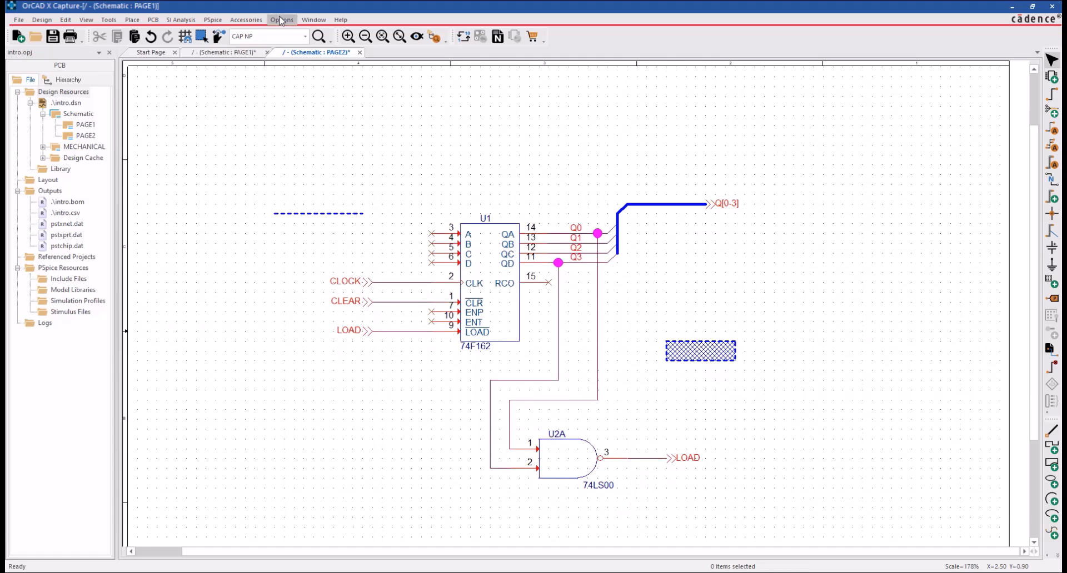
left_click(282, 20)
left_click(299, 33)
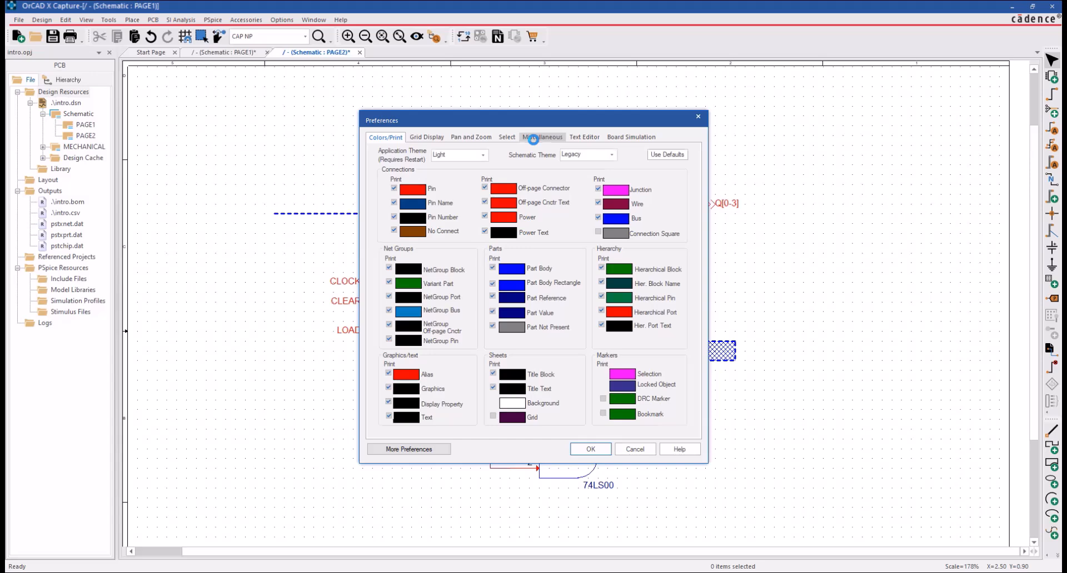
left_click(533, 137)
left_click(573, 398)
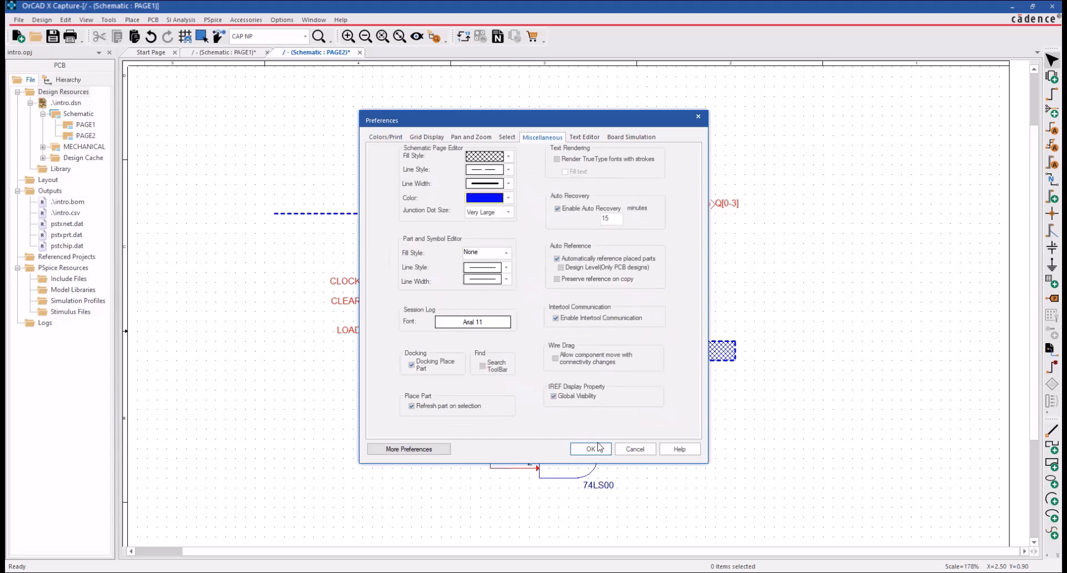
left_click(590, 449)
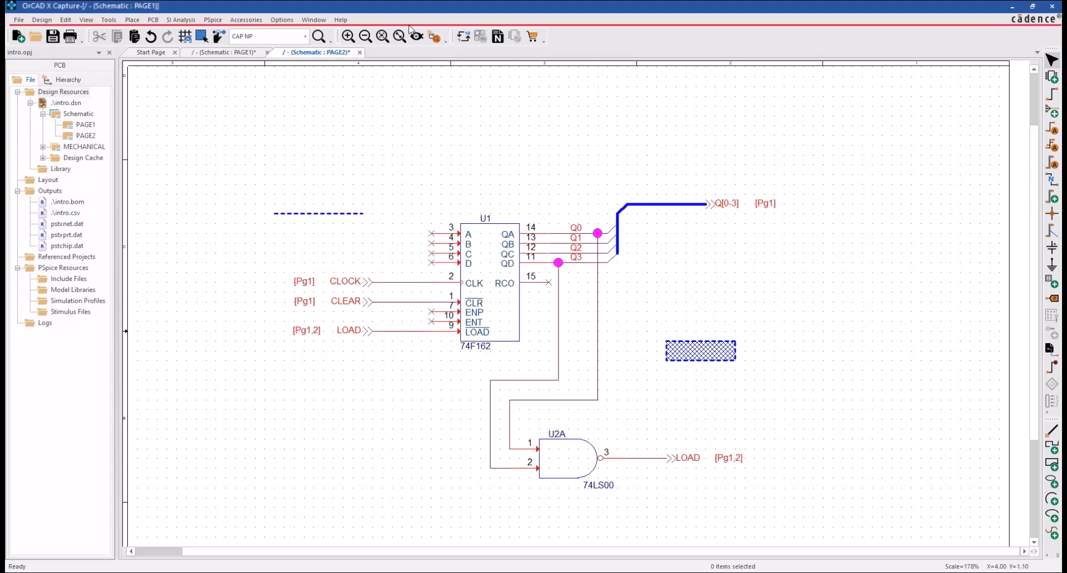
Turn off Global Visibility under IREF Display Property to hide the intersheet references on PAGE2.
left_click(282, 20)
left_click(294, 33)
left_click(525, 136)
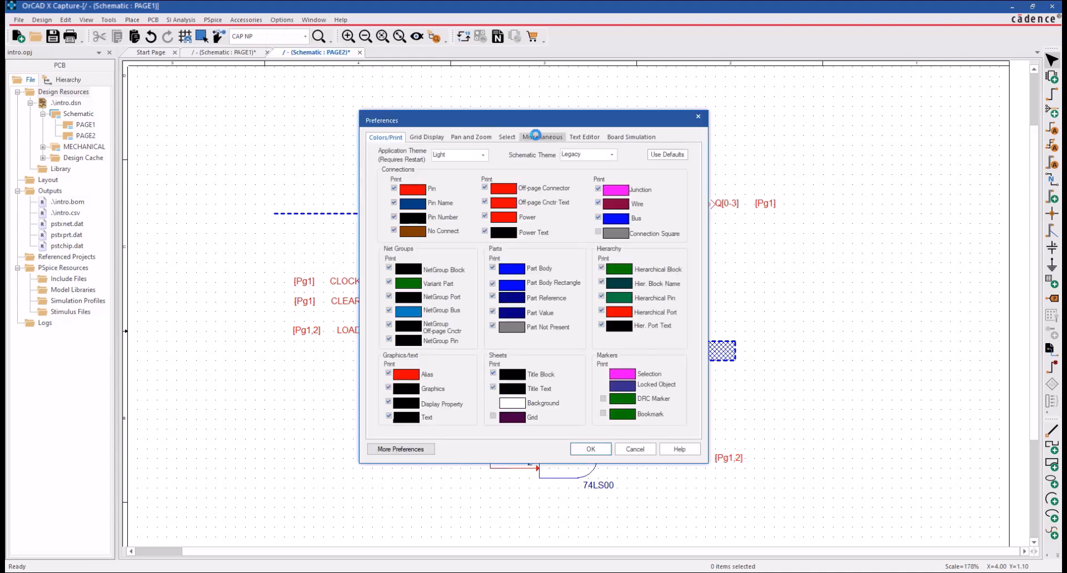
left_click(594, 448)
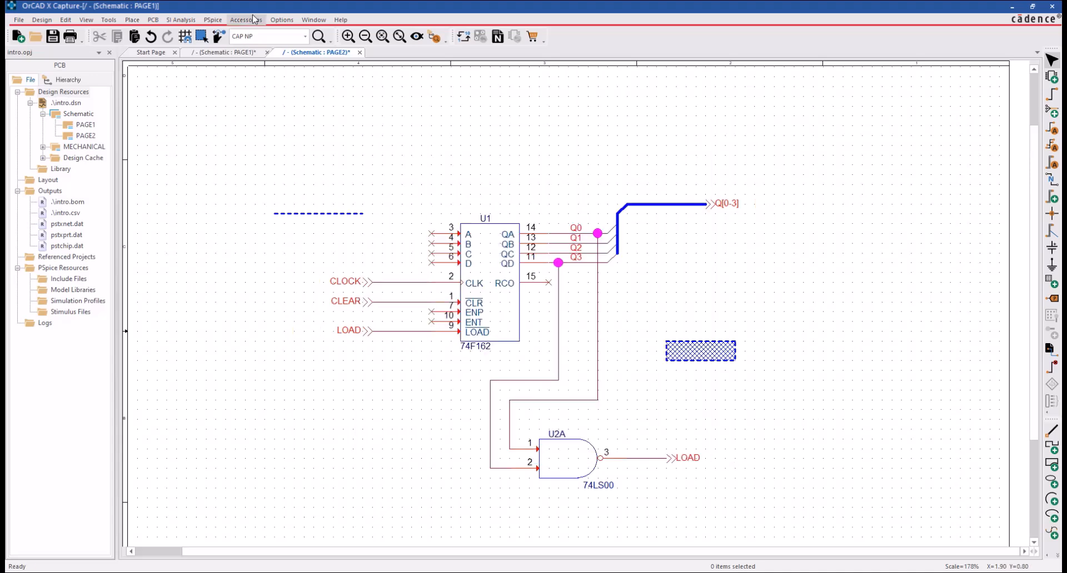
Review the Text Editor and Board Simulation preferences and close the dialog.
left_click(281, 19)
left_click(282, 33)
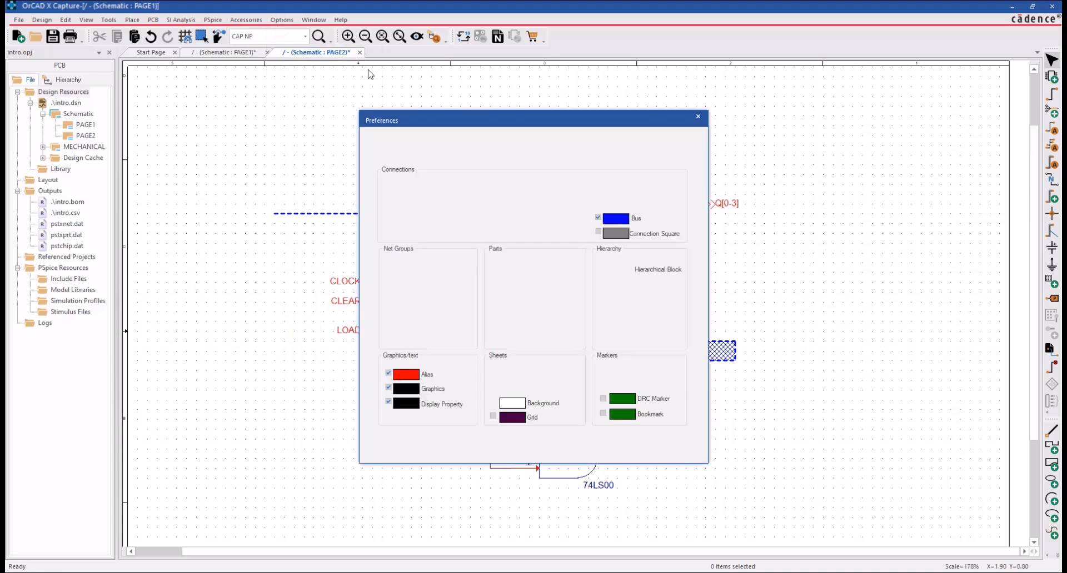
left_click(596, 137)
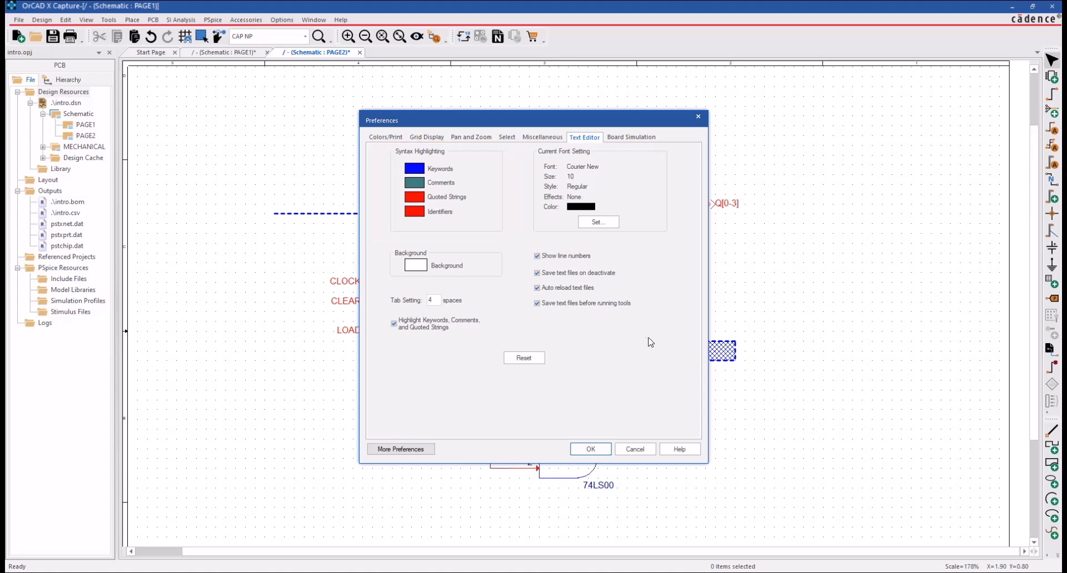
left_click(641, 137)
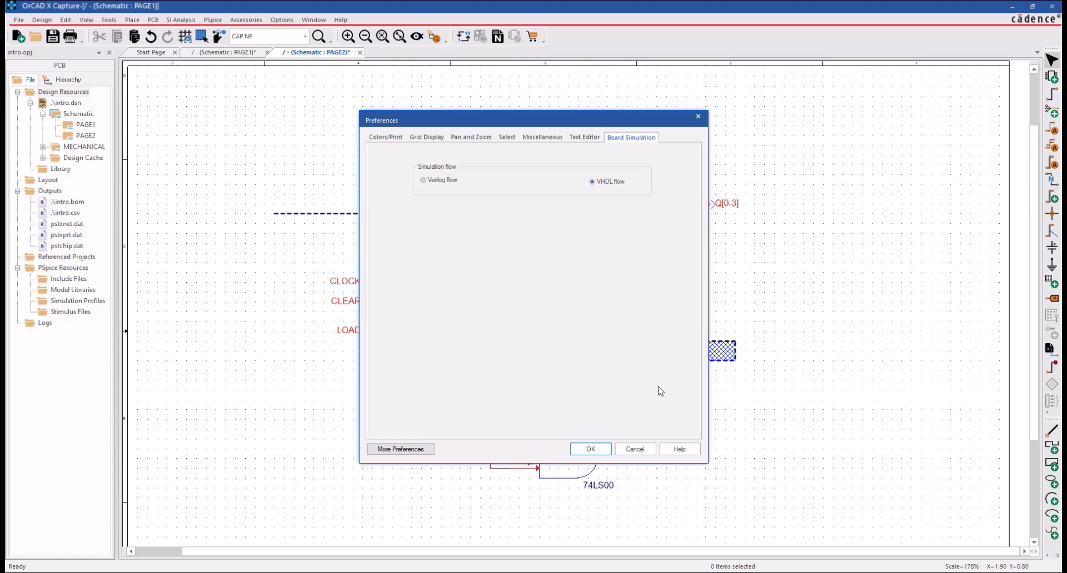
left_click(600, 451)
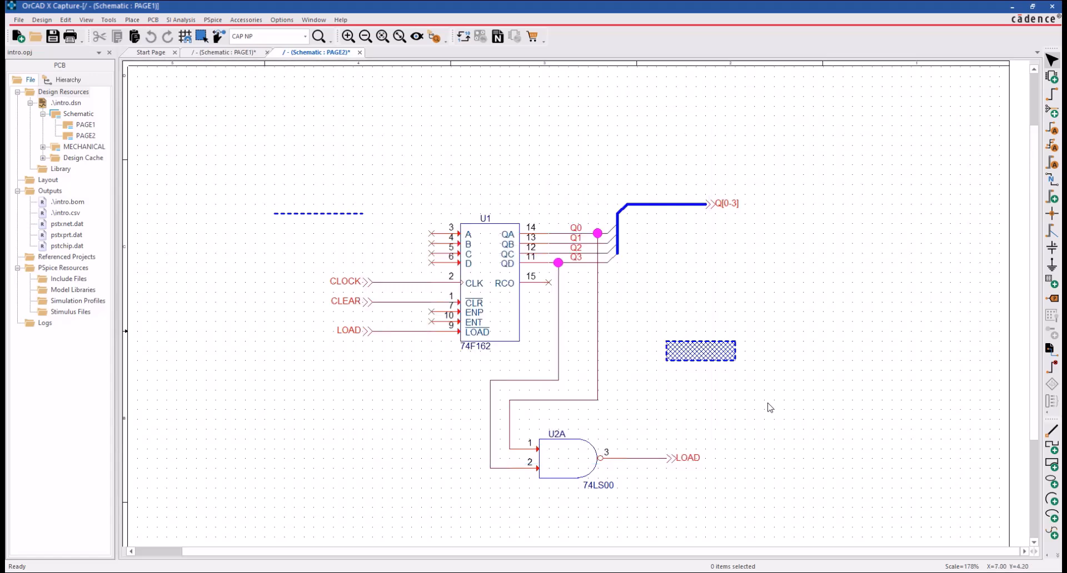